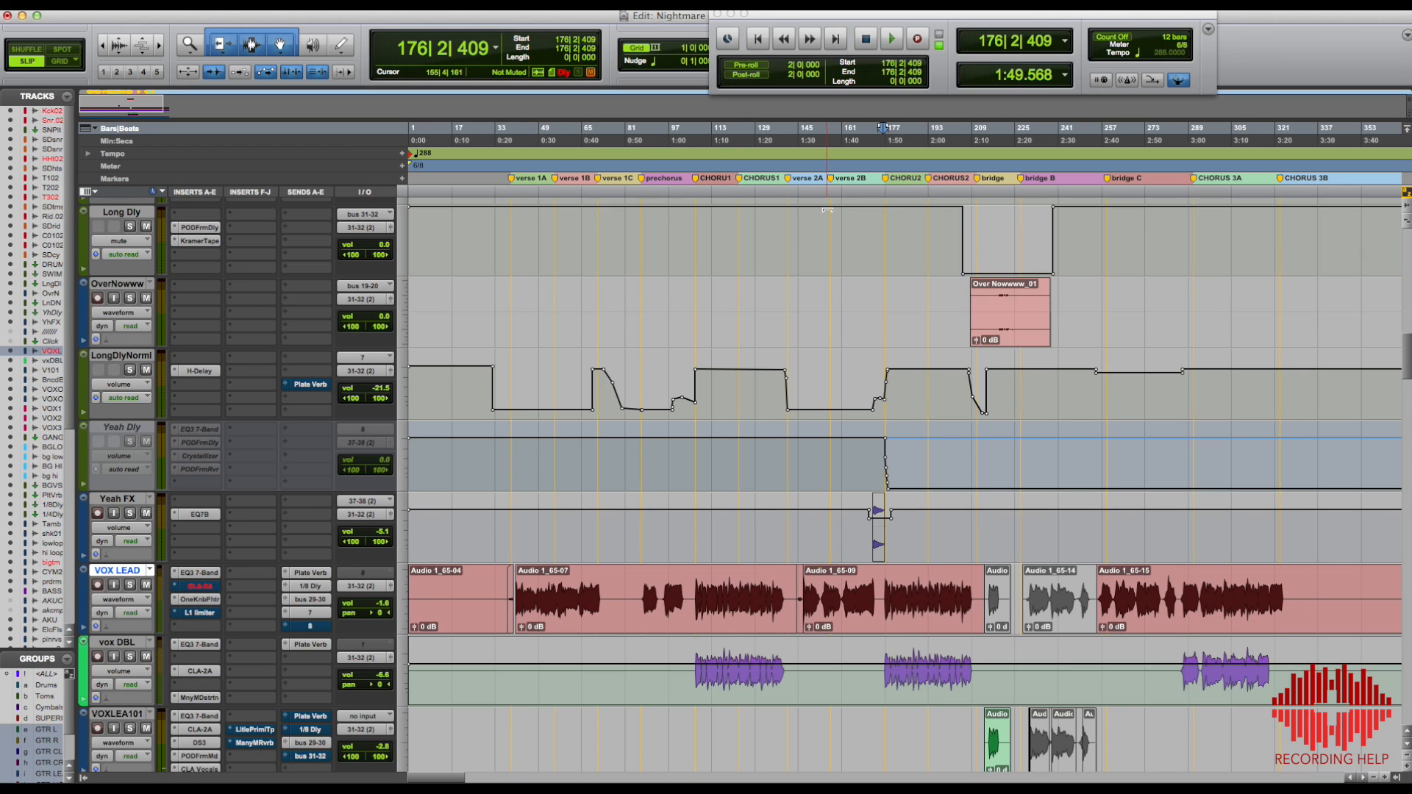
Step: Take the CLA-2A and L1 limiter inserts on the VOX LEAD track out of bypass
{"action": "left_click", "coordinate": [883, 590]}
{"action": "key", "text": "t"}
{"action": "key", "text": "t"}
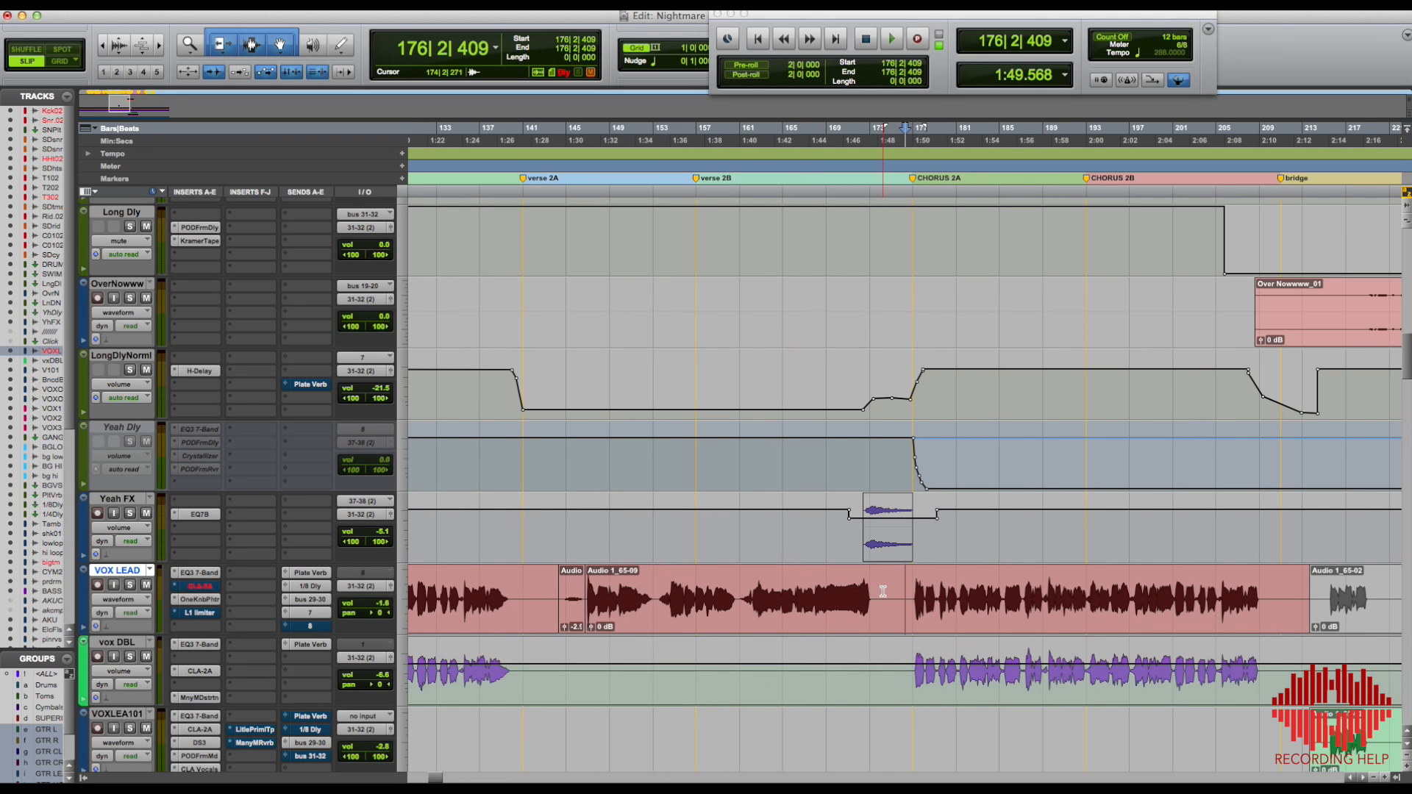
{"action": "scroll", "coordinate": [176, 556], "scroll_direction": "down", "scroll_amount": 3}
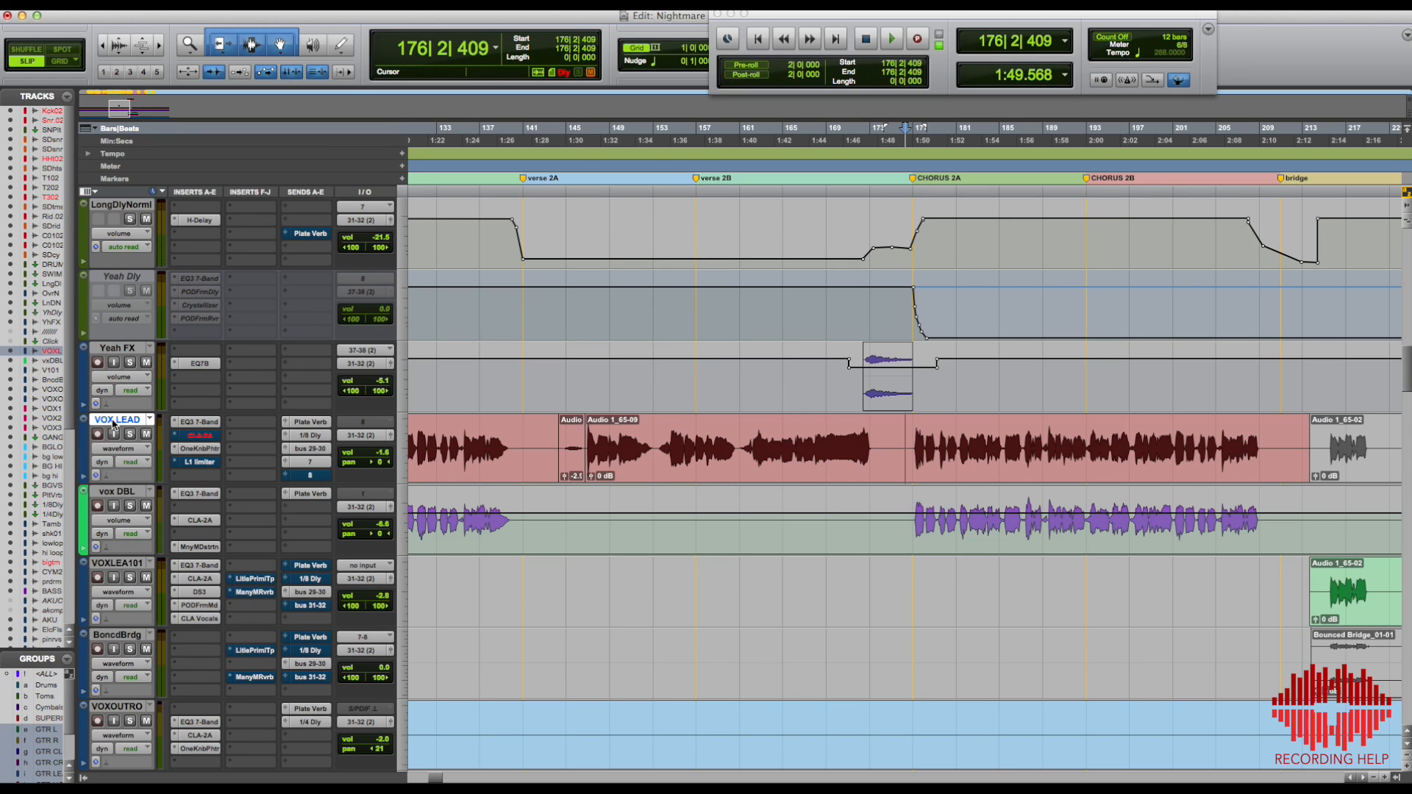
{"action": "left_click", "coordinate": [213, 463], "text": "super"}
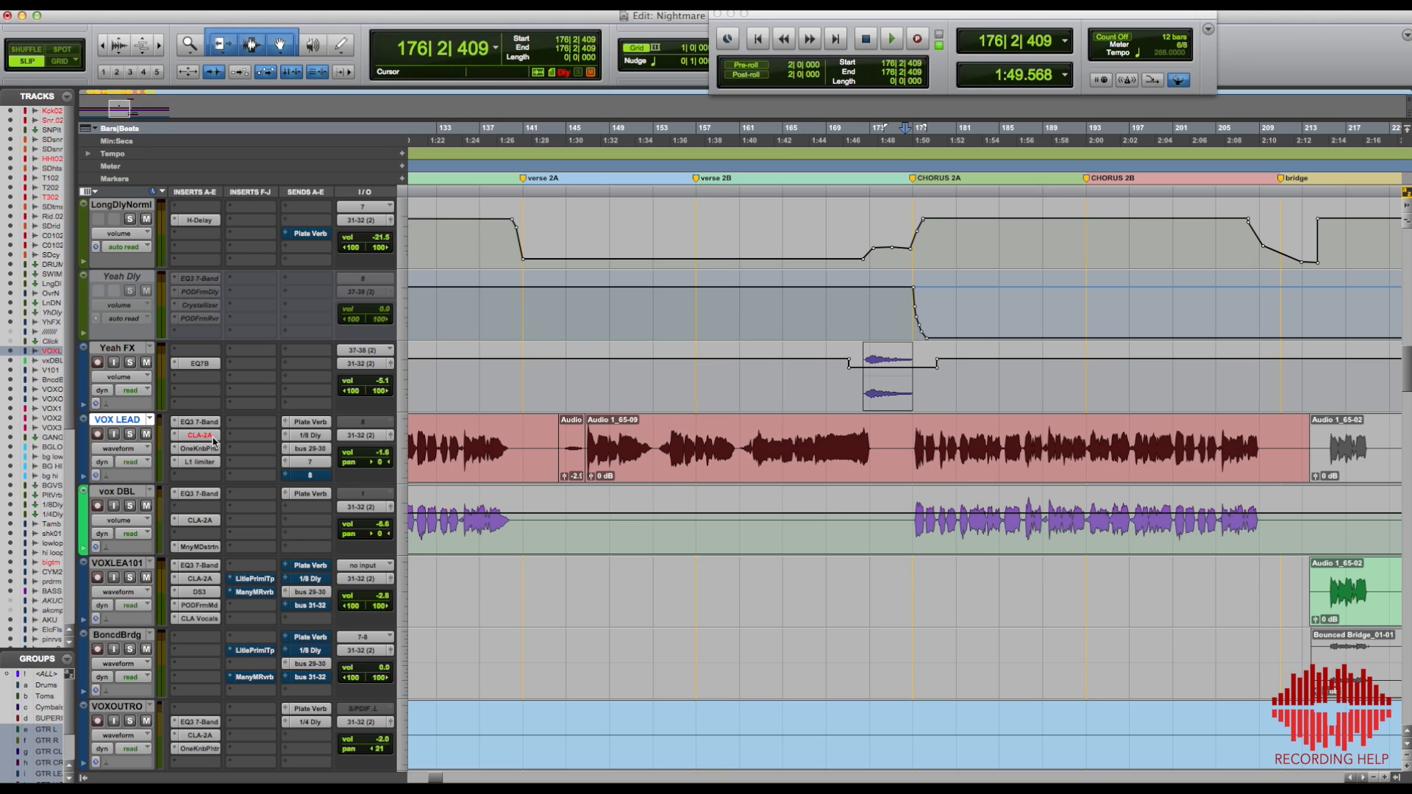
Step: Play the mix with the processed lead vocal from just before the CHORUS 2A marker to the bridge
{"action": "left_click", "coordinate": [908, 437]}
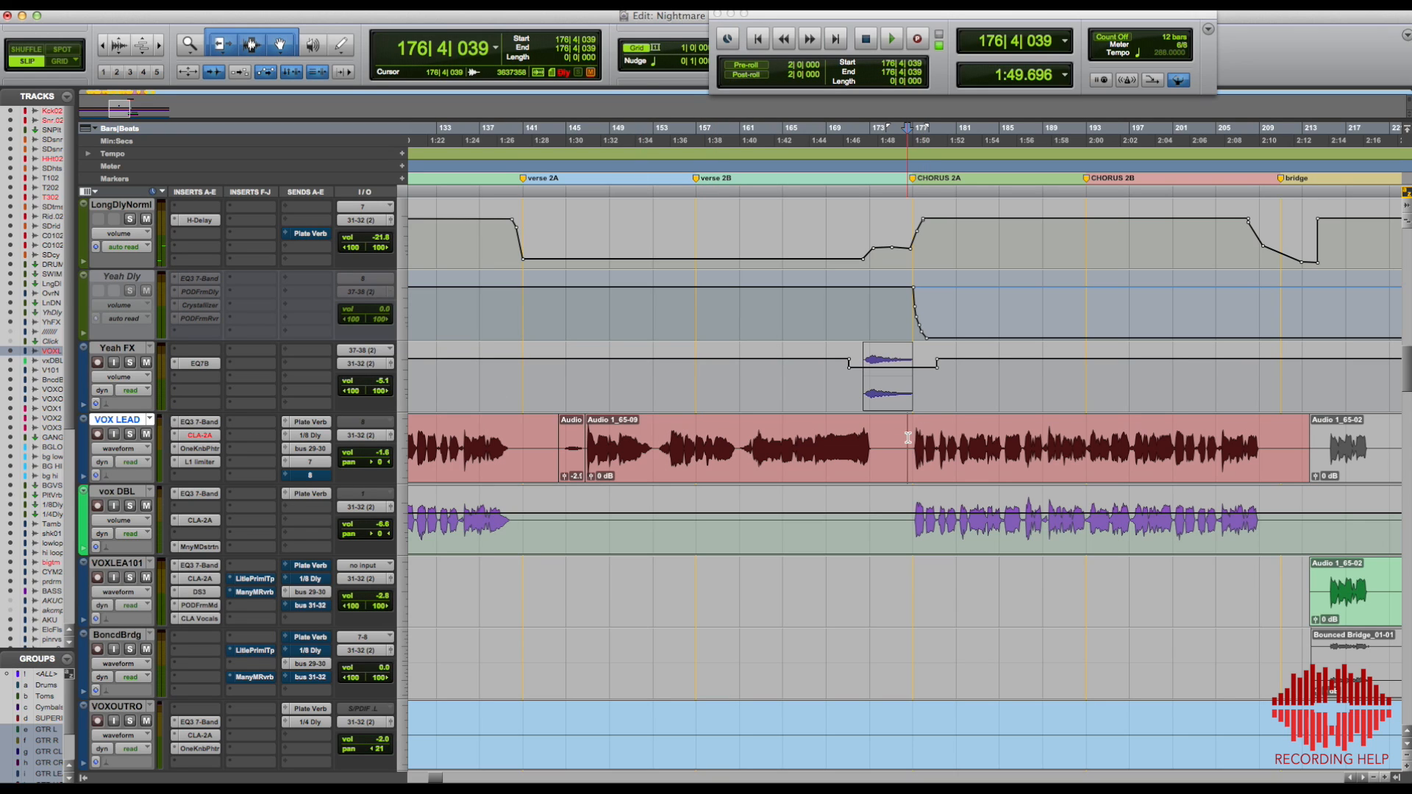
{"action": "key", "text": "space"}
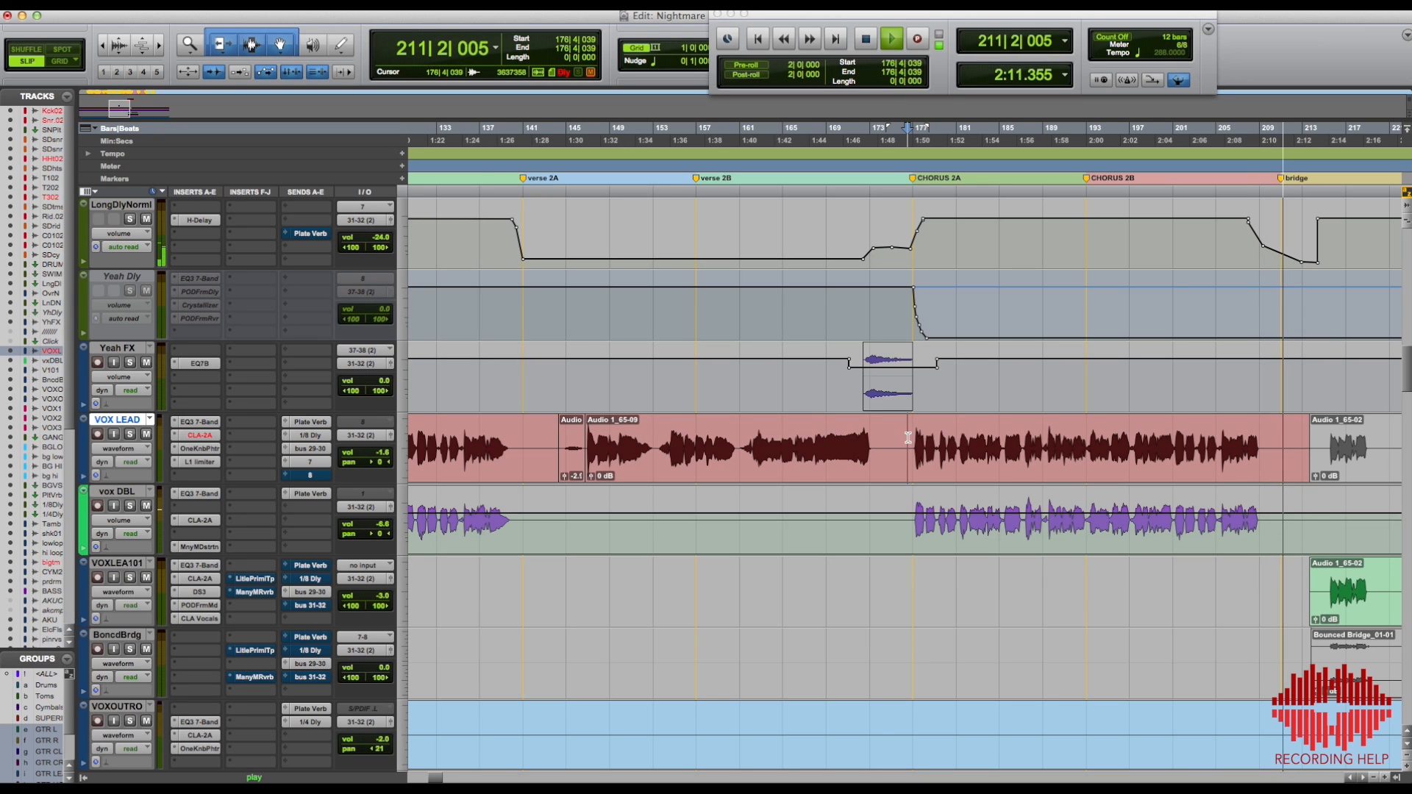
{"action": "key", "text": "space"}
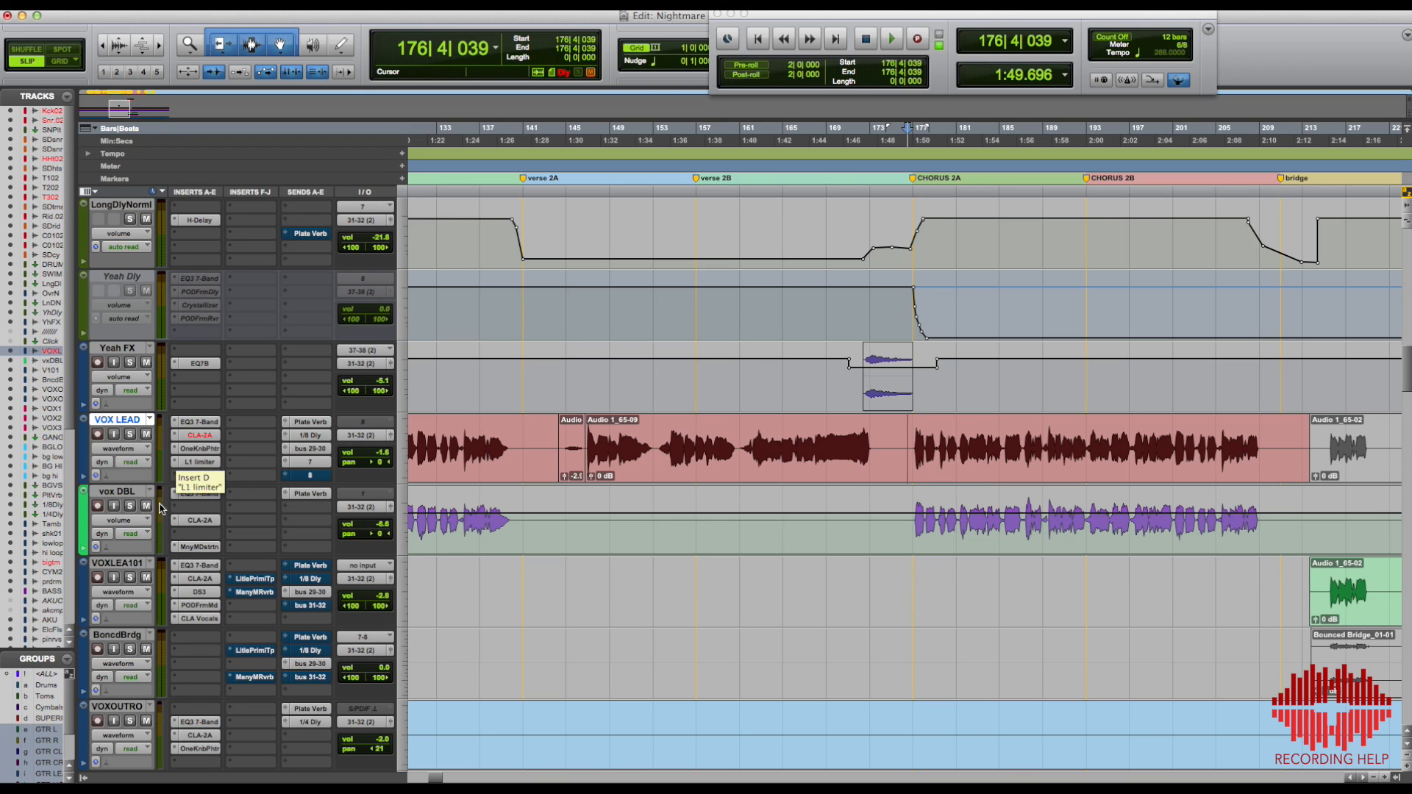
Step: Mute the vox DBL track and its Plate Verb send, plus VOX LEAD's Plate Verb, 1/8 Dly, bus 29-30 and 7 sends
{"action": "left_click", "coordinate": [147, 505]}
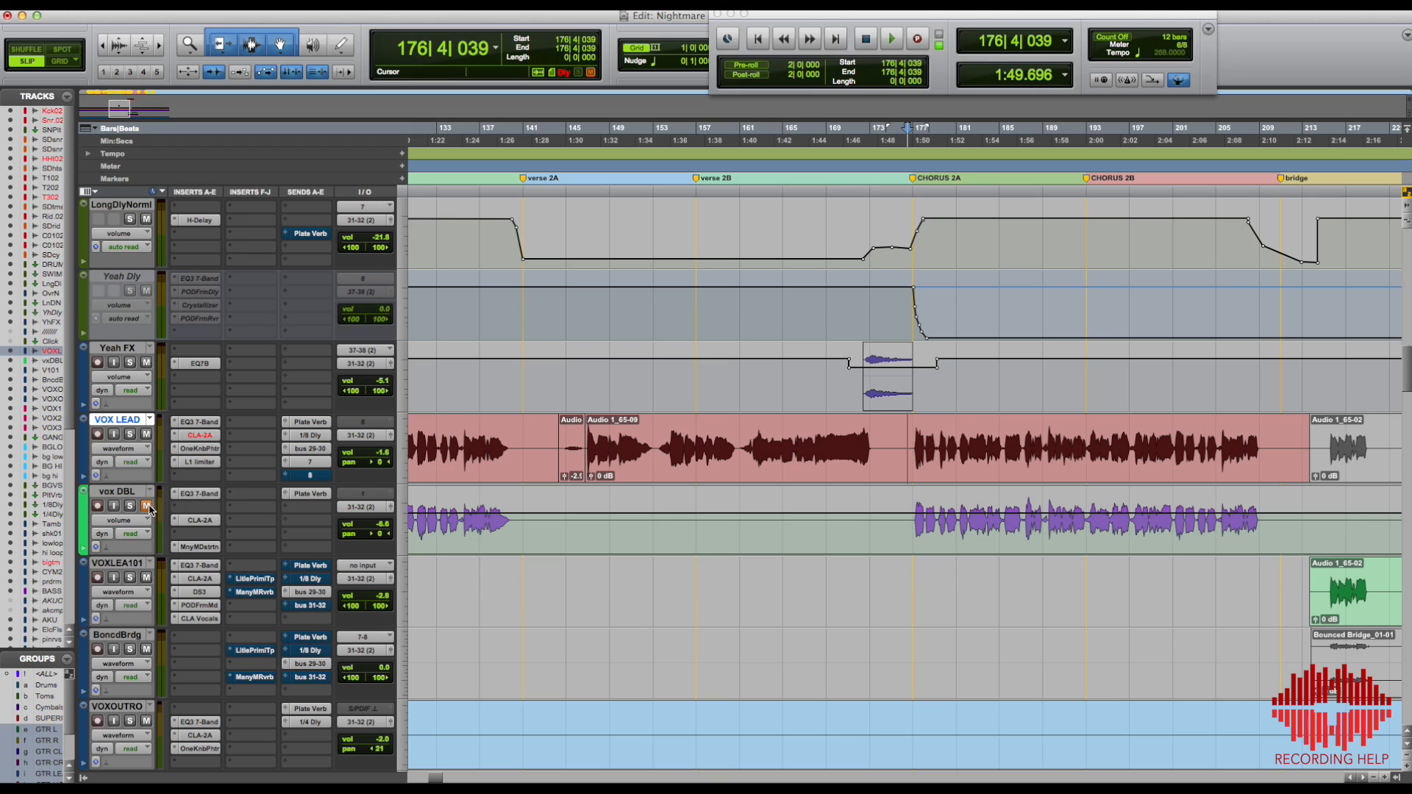
{"action": "left_click", "coordinate": [308, 494]}
{"action": "left_click", "coordinate": [312, 461]}
{"action": "left_click", "coordinate": [310, 448]}
{"action": "left_click", "coordinate": [310, 435]}
{"action": "left_click", "coordinate": [310, 422]}
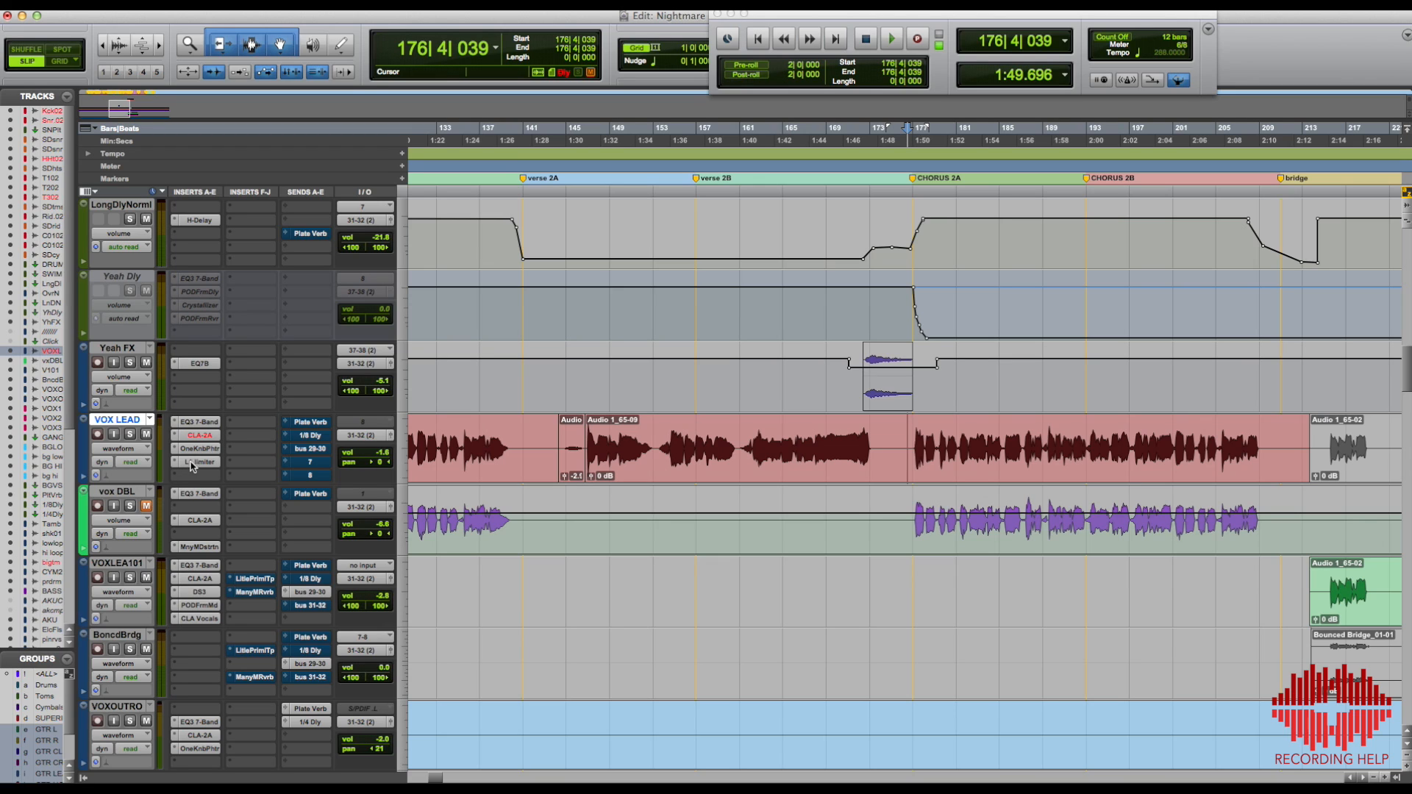
Step: Bypass the L1 limiter, OneKnob Phatter, CLA-2A and EQ3 7-Band inserts on the VOX LEAD track
{"action": "left_click", "coordinate": [201, 463]}
{"action": "left_click", "coordinate": [203, 449]}
{"action": "left_click", "coordinate": [204, 436]}
{"action": "left_click", "coordinate": [204, 423]}
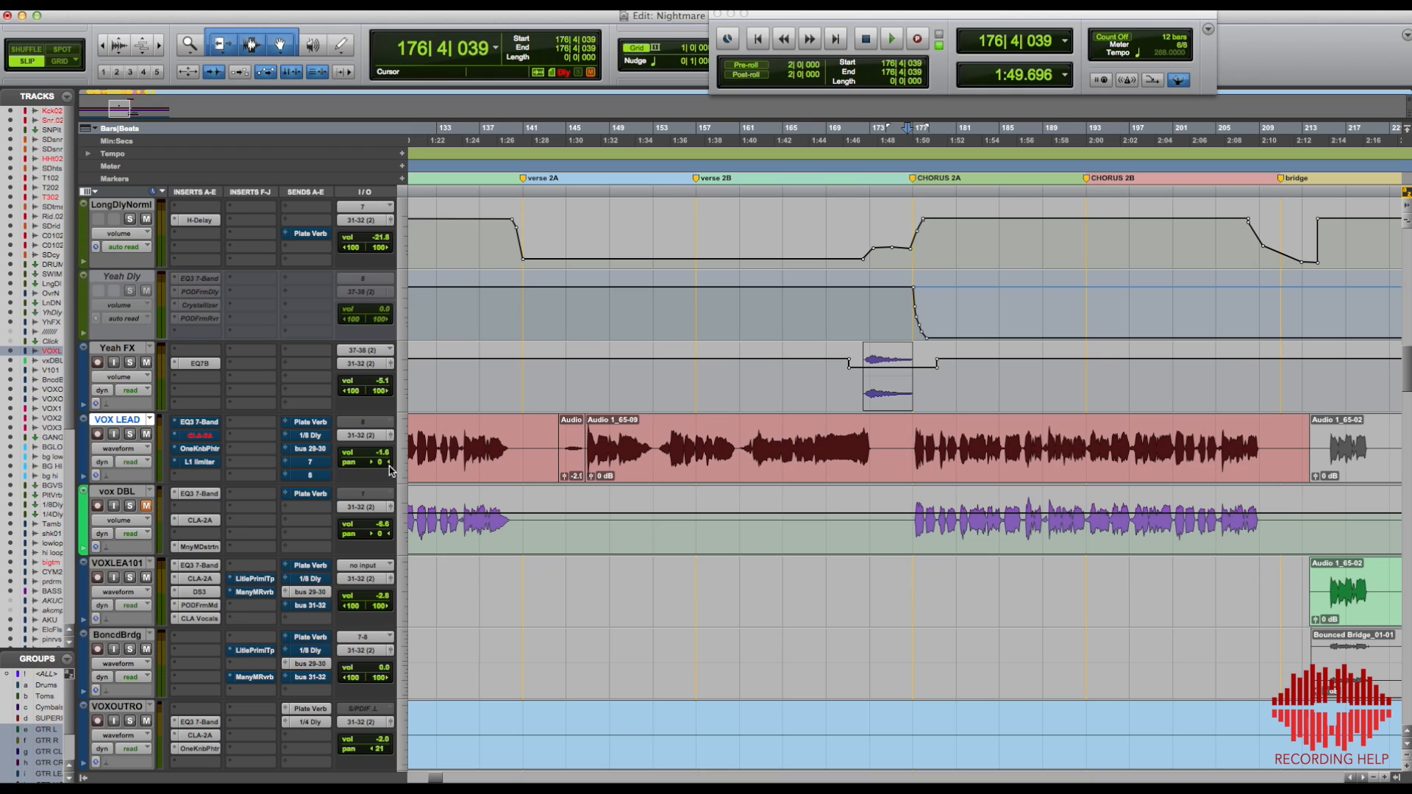
Step: Audition the full mix from just before CHORUS 2A with the lead vocal's effects and sends switched off
{"action": "key", "text": "space"}
{"action": "key", "text": "space"}
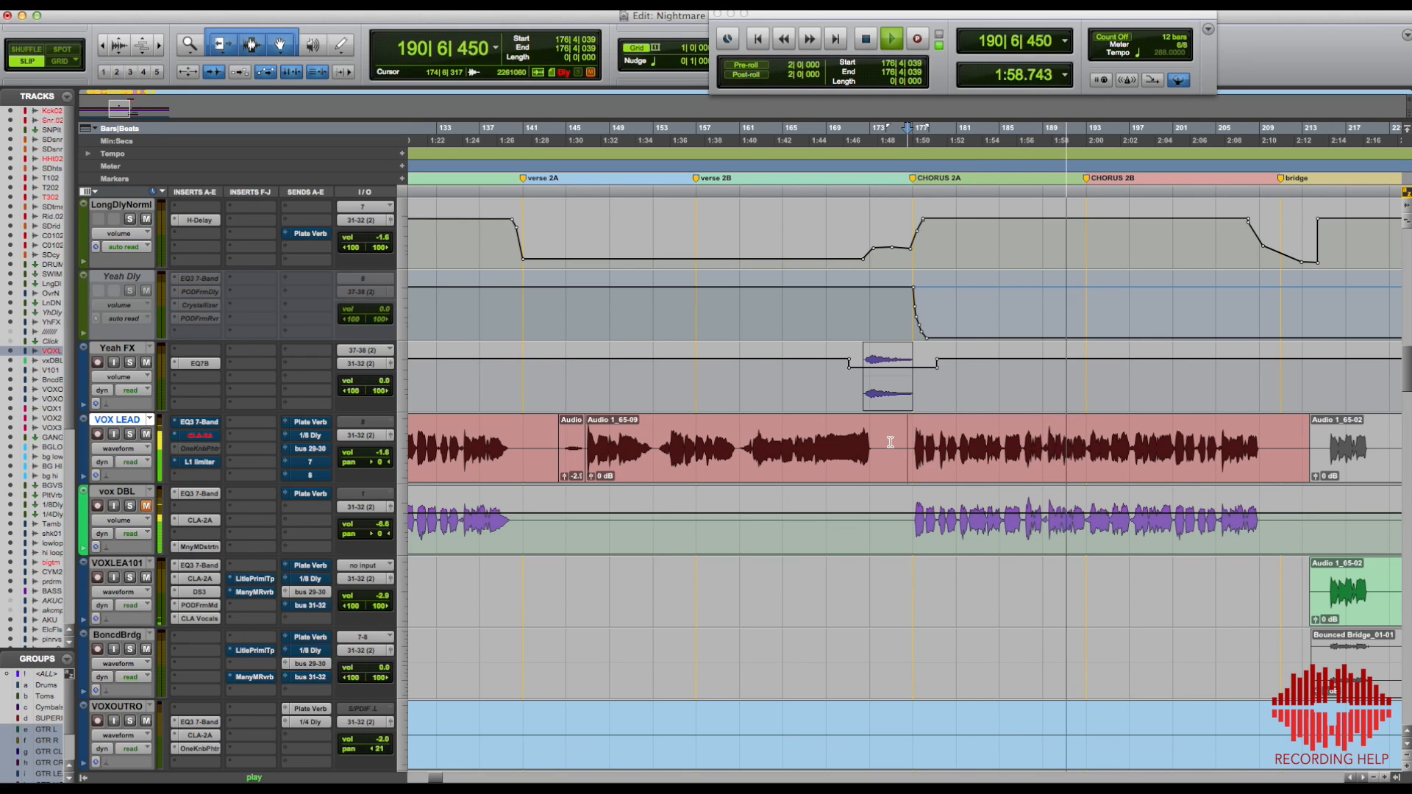
{"action": "key", "text": "space"}
{"action": "key", "text": "space"}
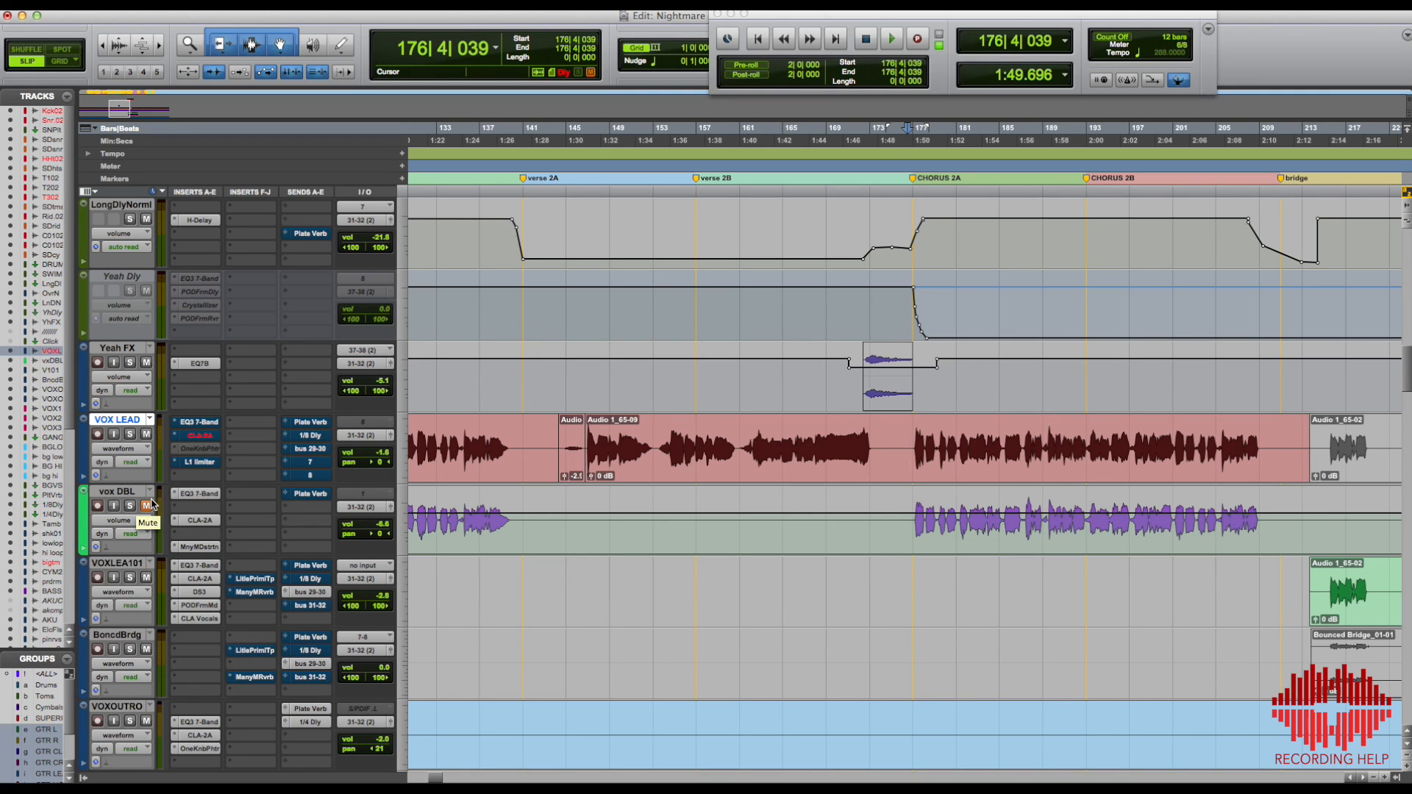
Step: Solo the VOX LEAD track and play the dry vocal from just before CHORUS 2A
{"action": "left_click", "coordinate": [129, 434]}
{"action": "key", "text": "space"}
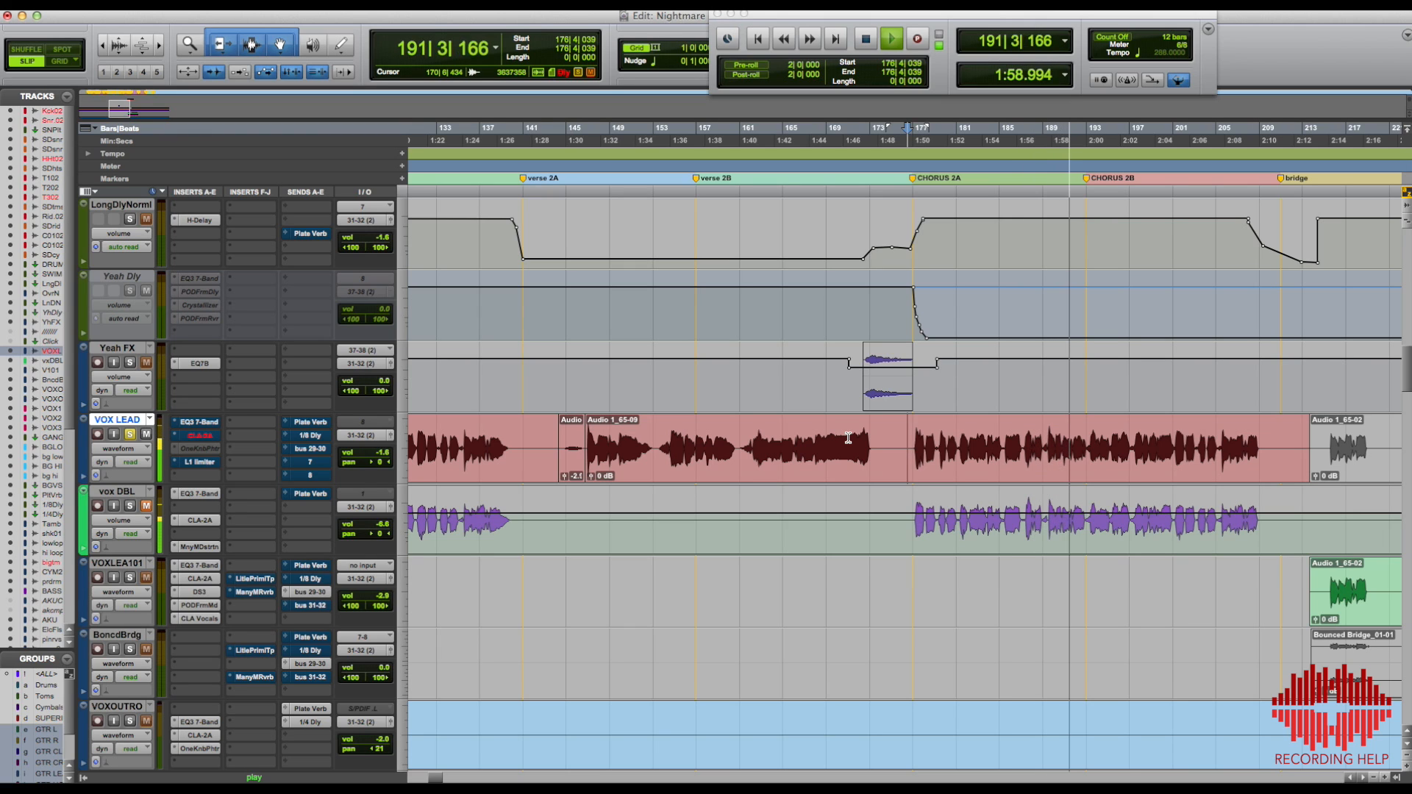
{"action": "key", "text": "space"}
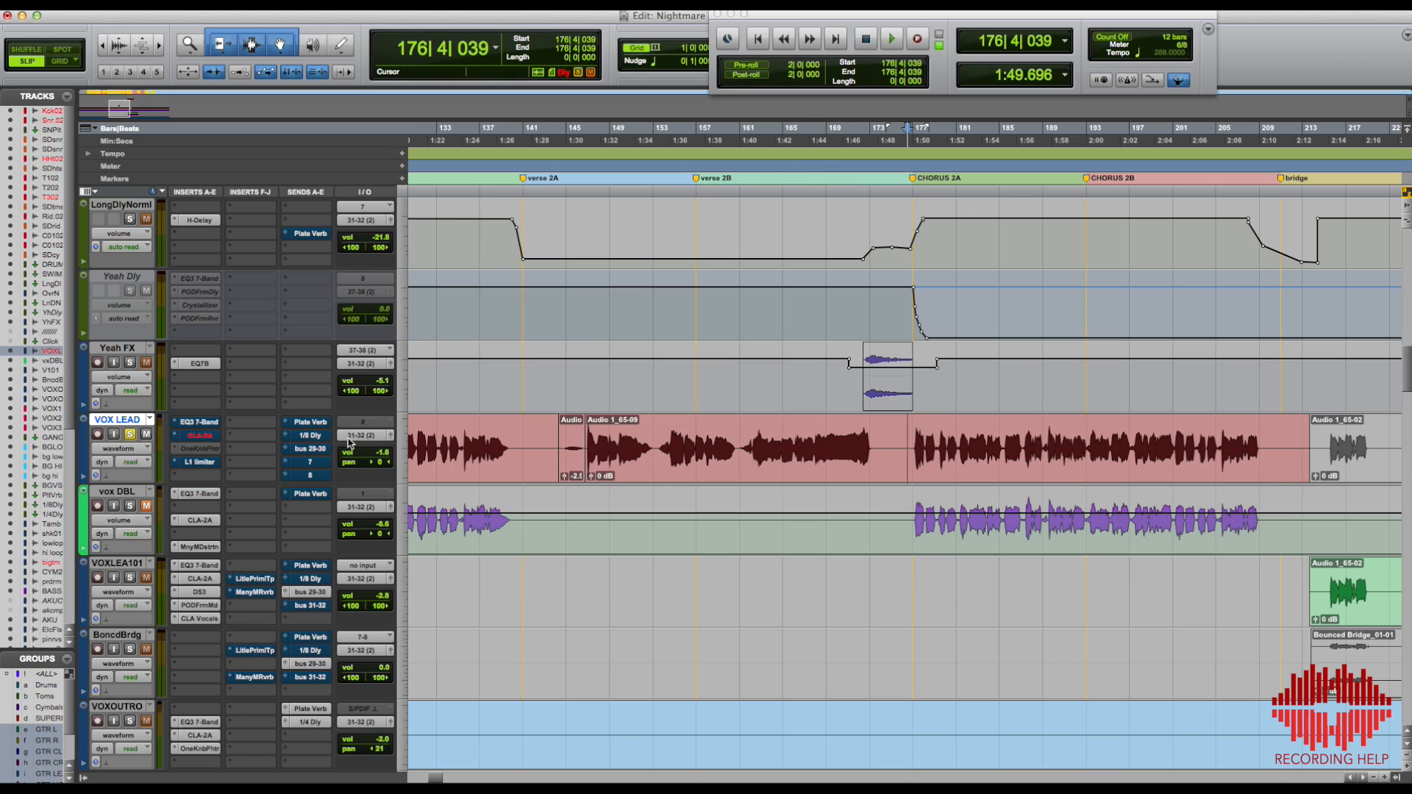
Step: Open and engage the EQ3 7-Band on VOX LEAD, and play the chorus through it
{"action": "left_click", "coordinate": [210, 423]}
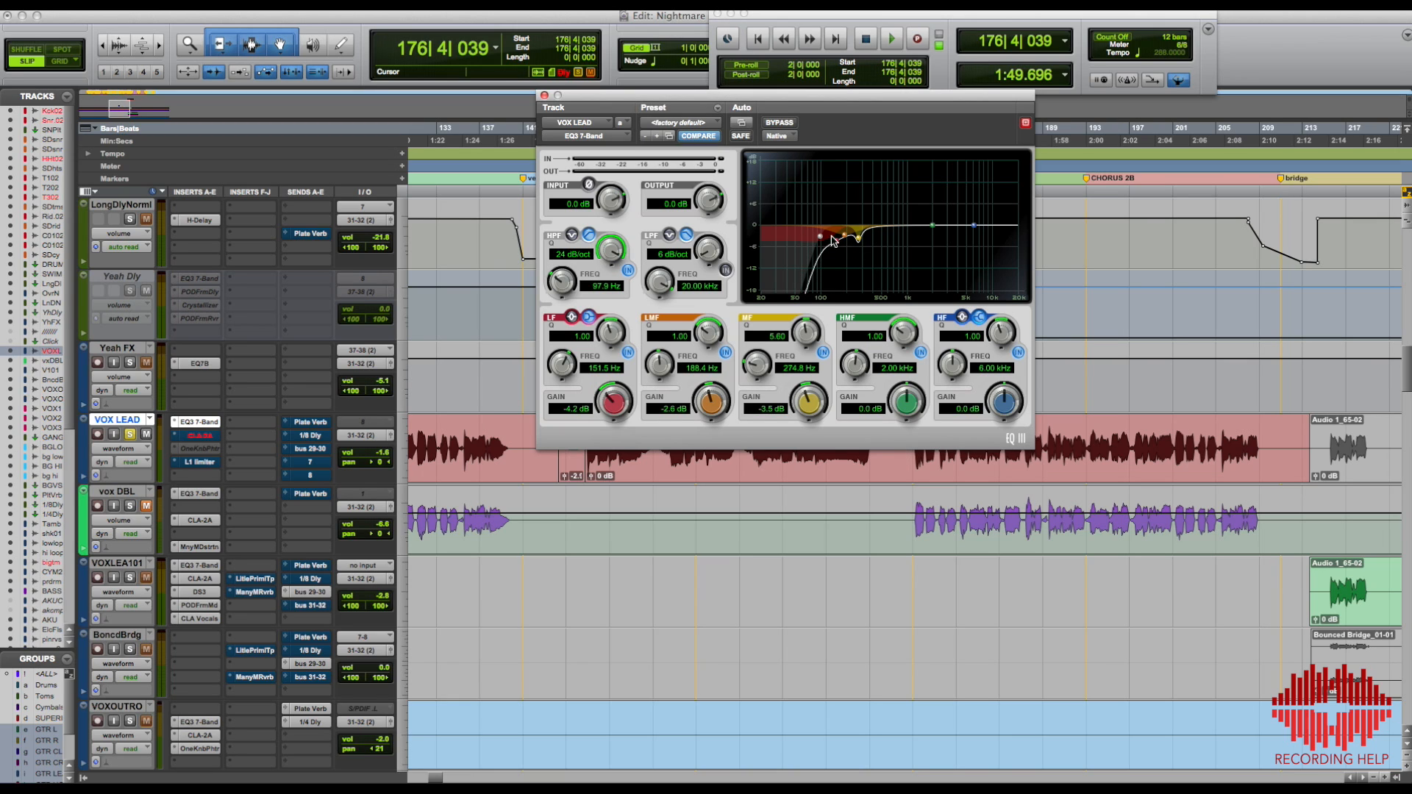
{"action": "key", "text": "space"}
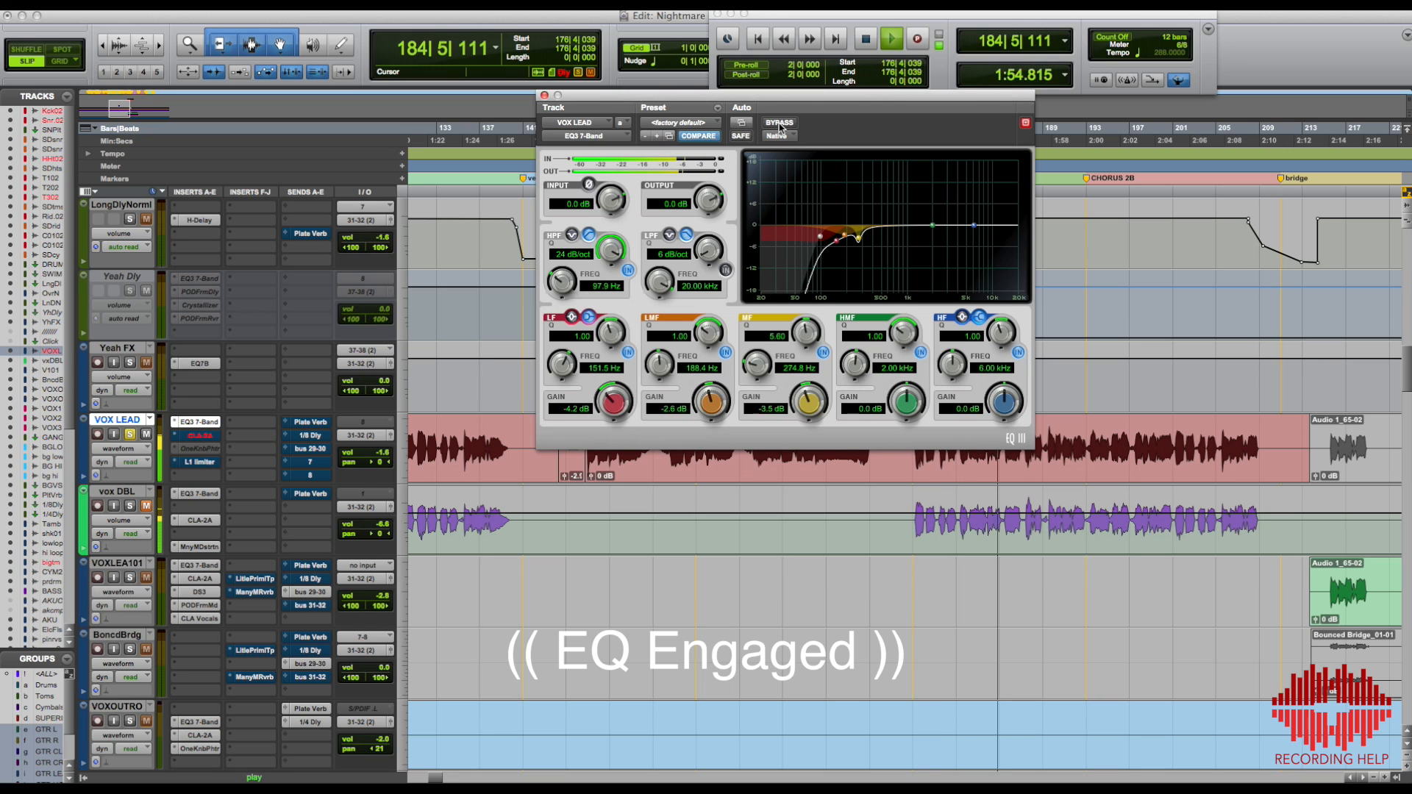
{"action": "key", "text": "space"}
Step: Play the chorus with the EQ3 7-Band bypassed for comparison, then re-engage the EQ and close its window
{"action": "left_click", "coordinate": [779, 123]}
{"action": "key", "text": "space"}
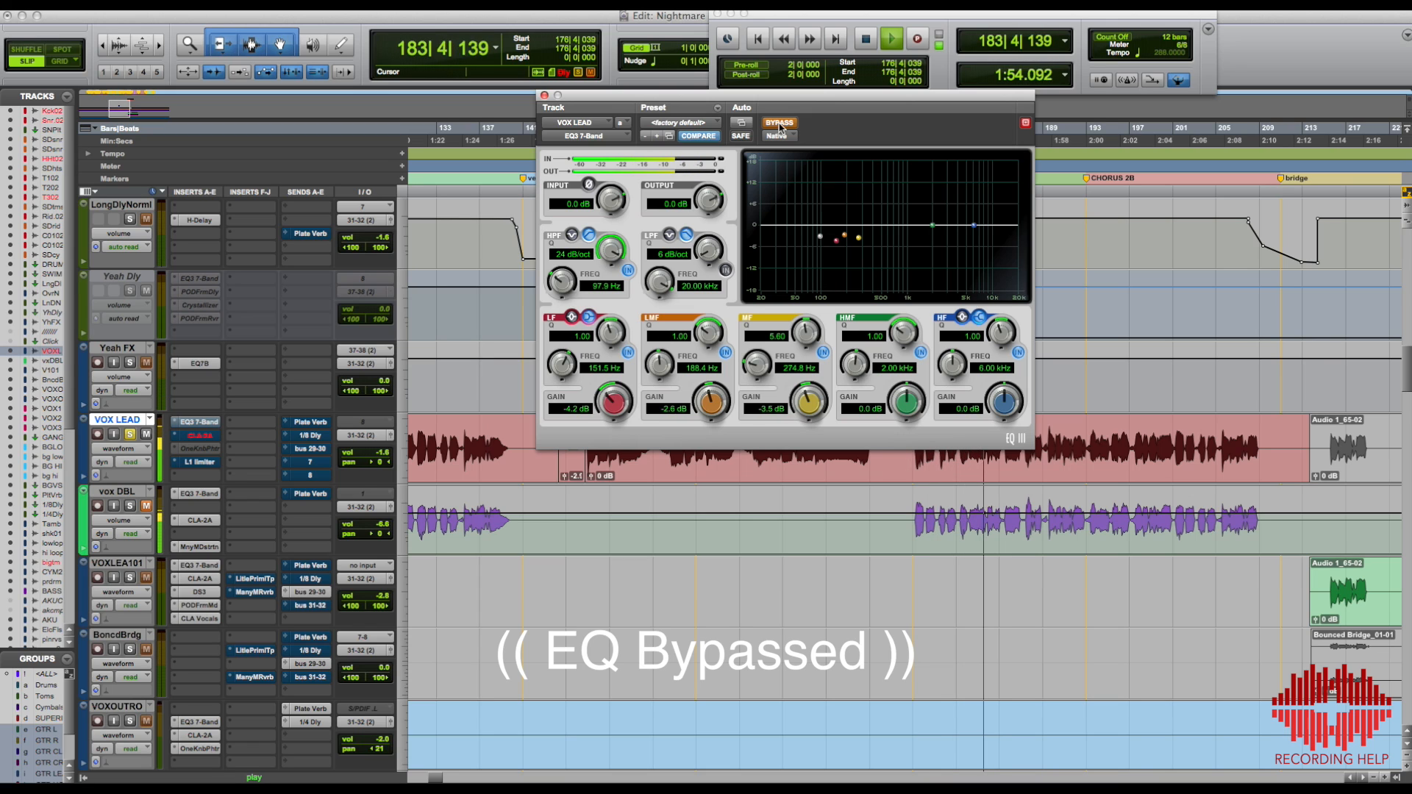
{"action": "key", "text": "space"}
{"action": "left_click", "coordinate": [779, 123]}
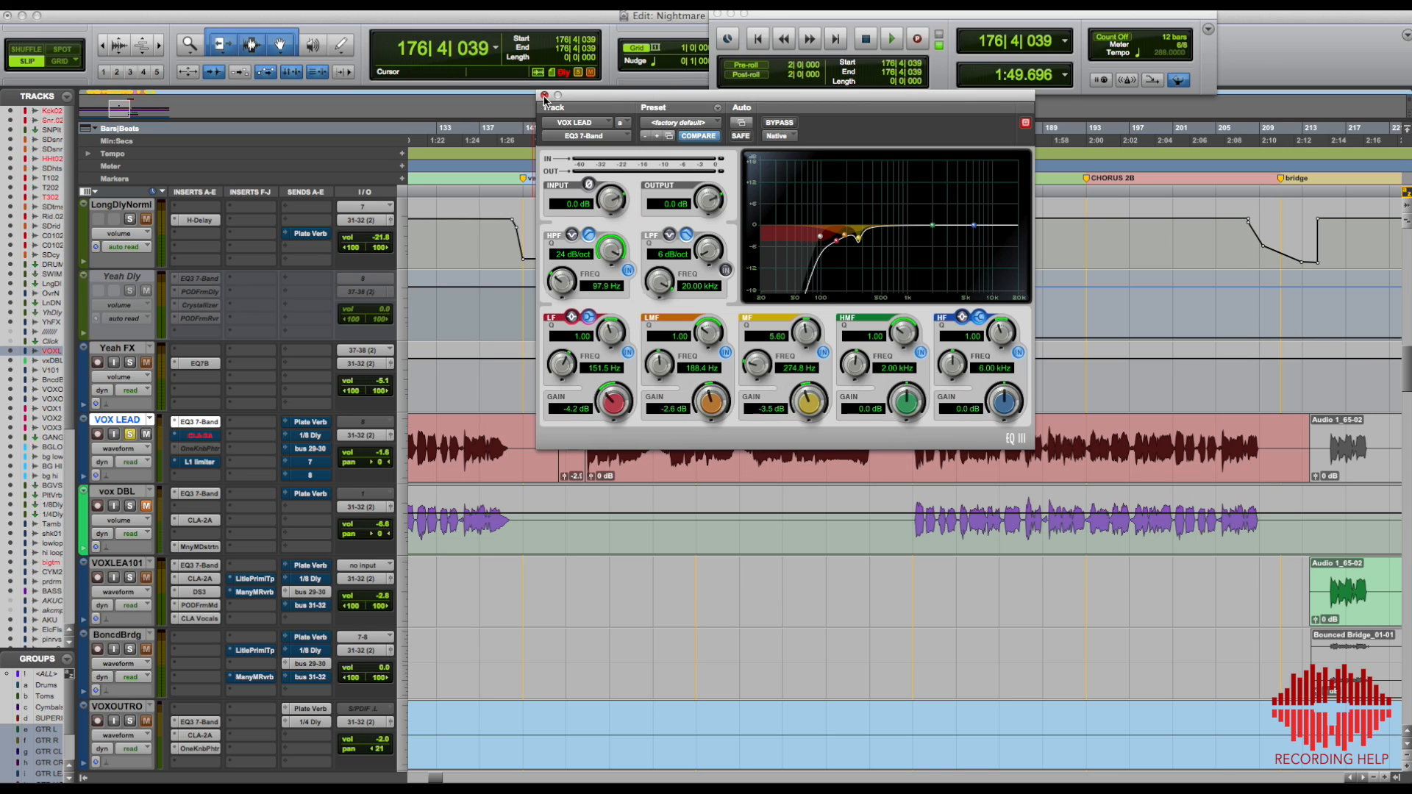
{"action": "left_click", "coordinate": [545, 96]}
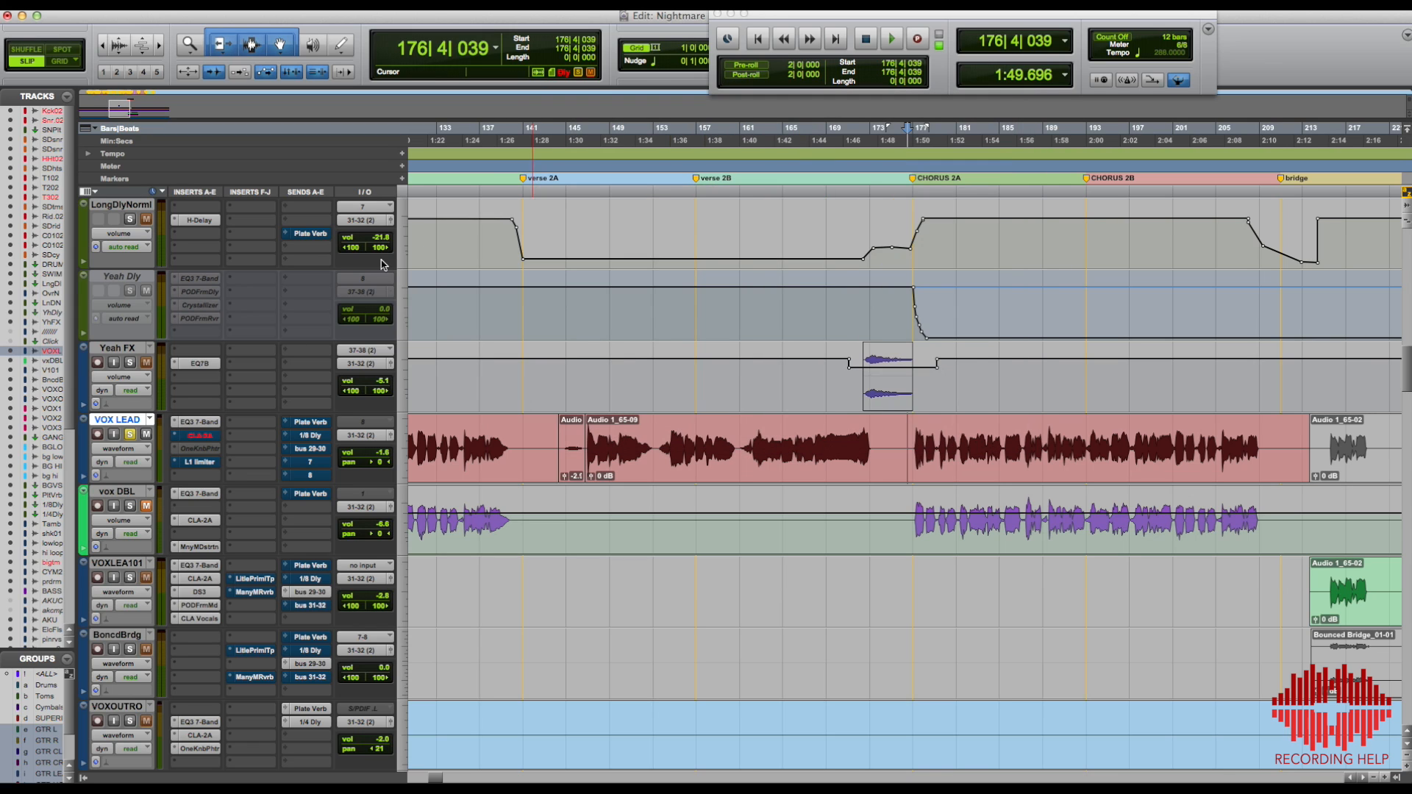
Step: Open the CLA-2A compressor on VOX LEAD, take it out of bypass and play the chorus through it
{"action": "left_click", "coordinate": [200, 436]}
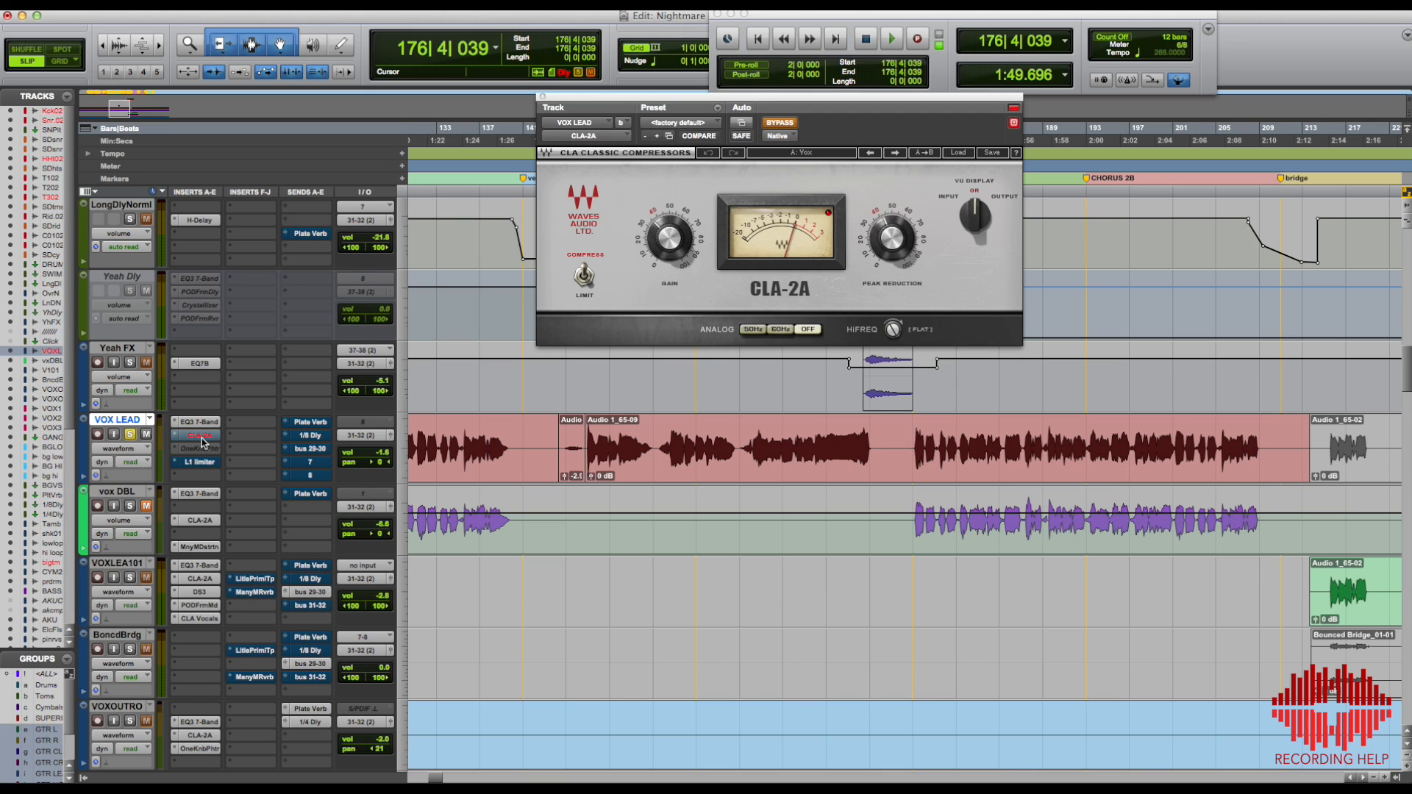
{"action": "left_click", "coordinate": [200, 436], "text": "super"}
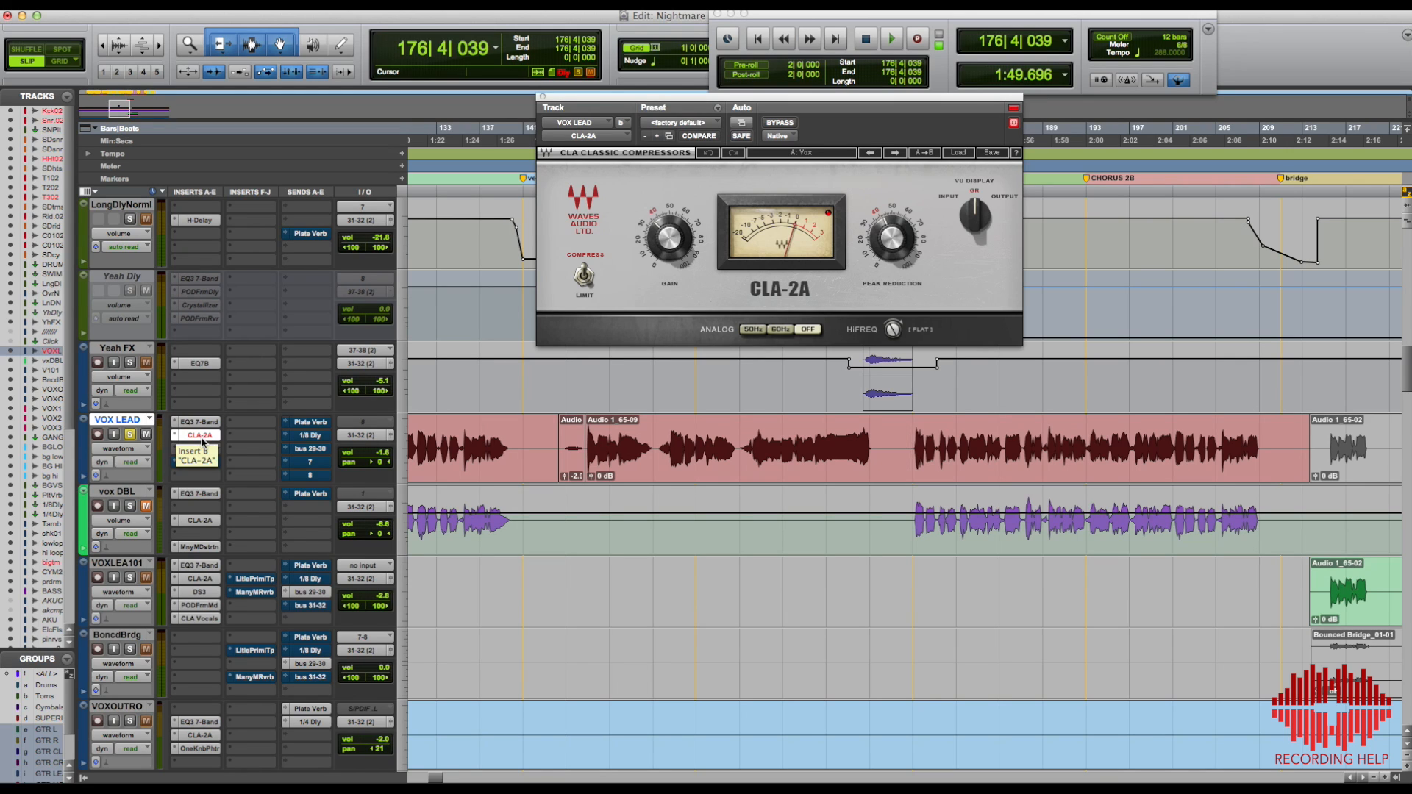
{"action": "key", "text": "space"}
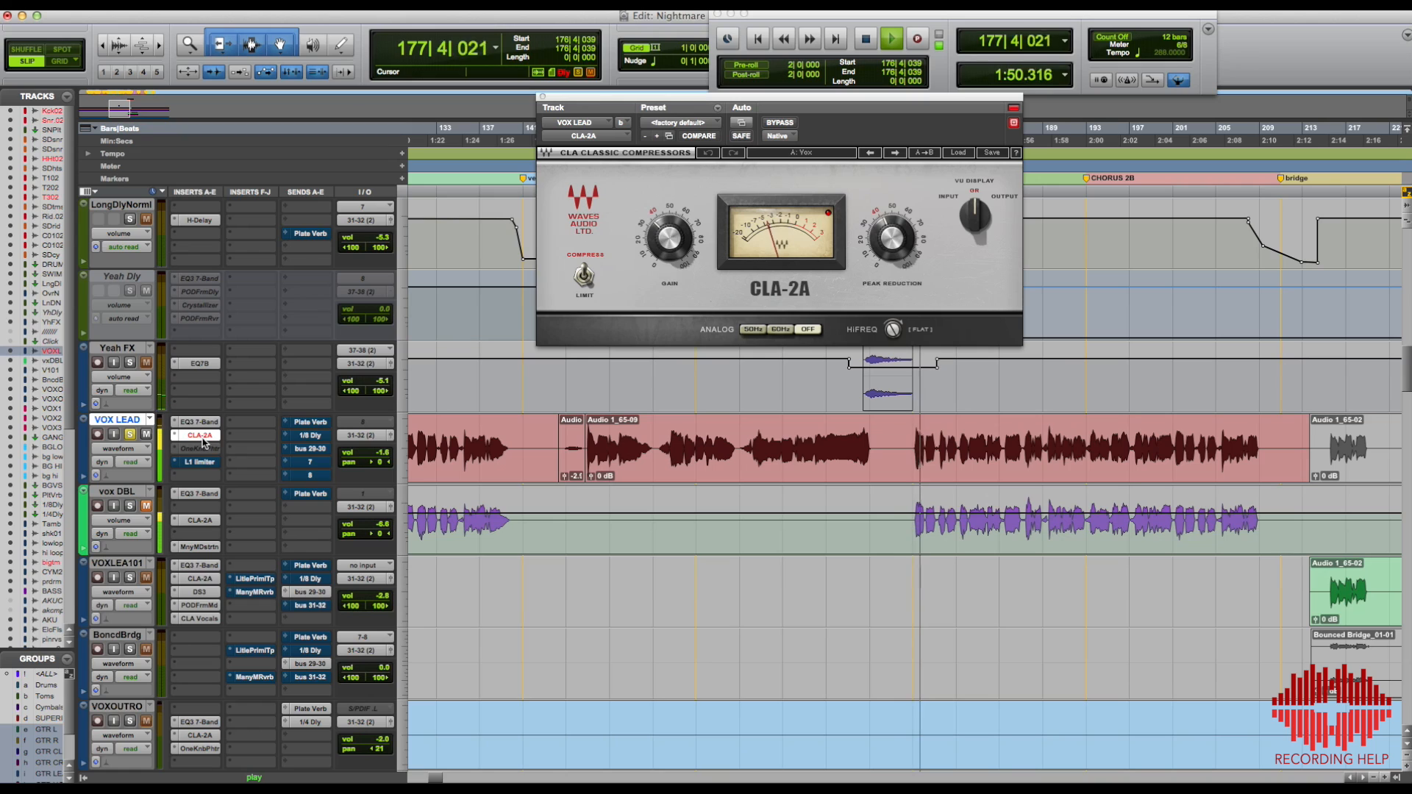
{"action": "key", "text": "space"}
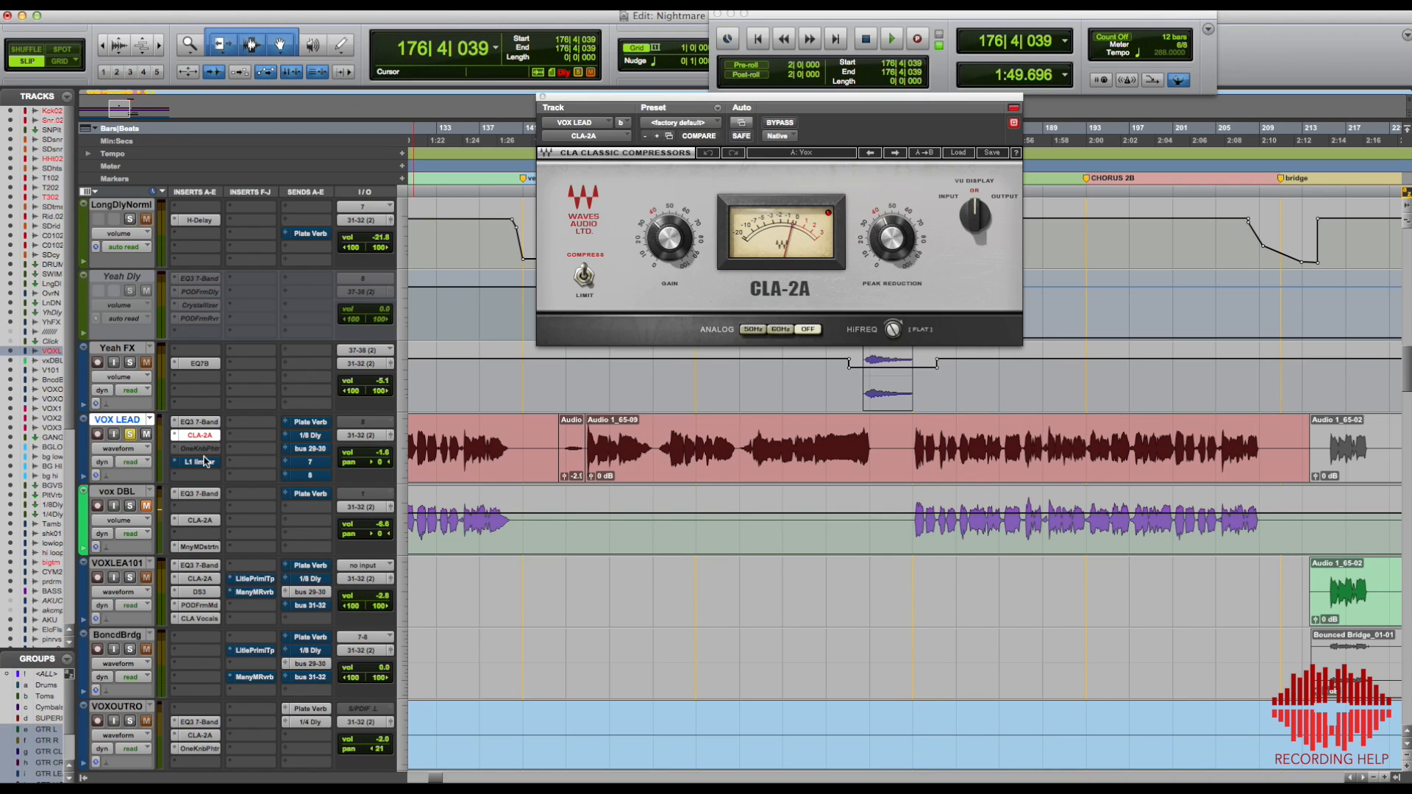
Step: Make the OneKnob Phatter insert on VOX LEAD active and start playback from just before CHORUS 2A
{"action": "right_click", "coordinate": [201, 450]}
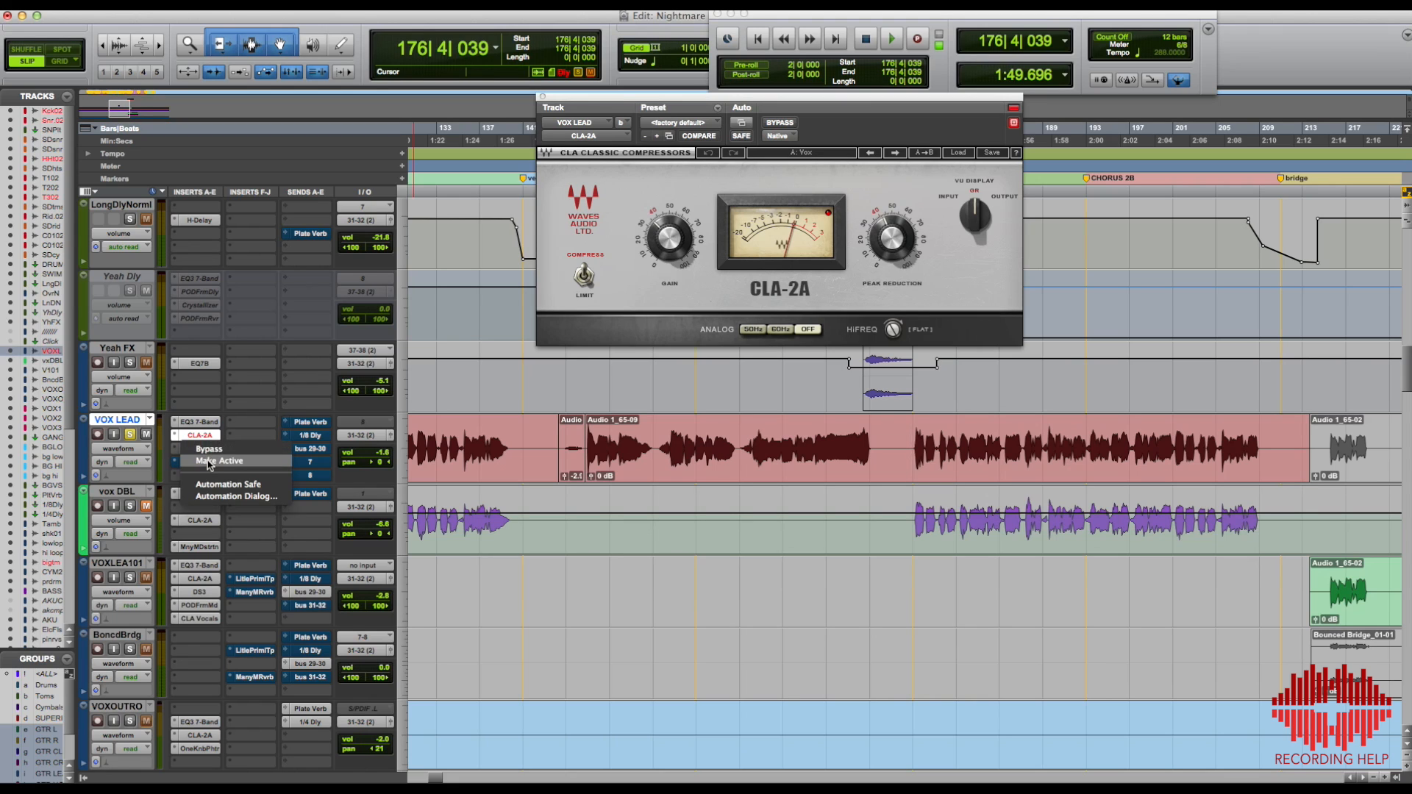
{"action": "left_click", "coordinate": [203, 451]}
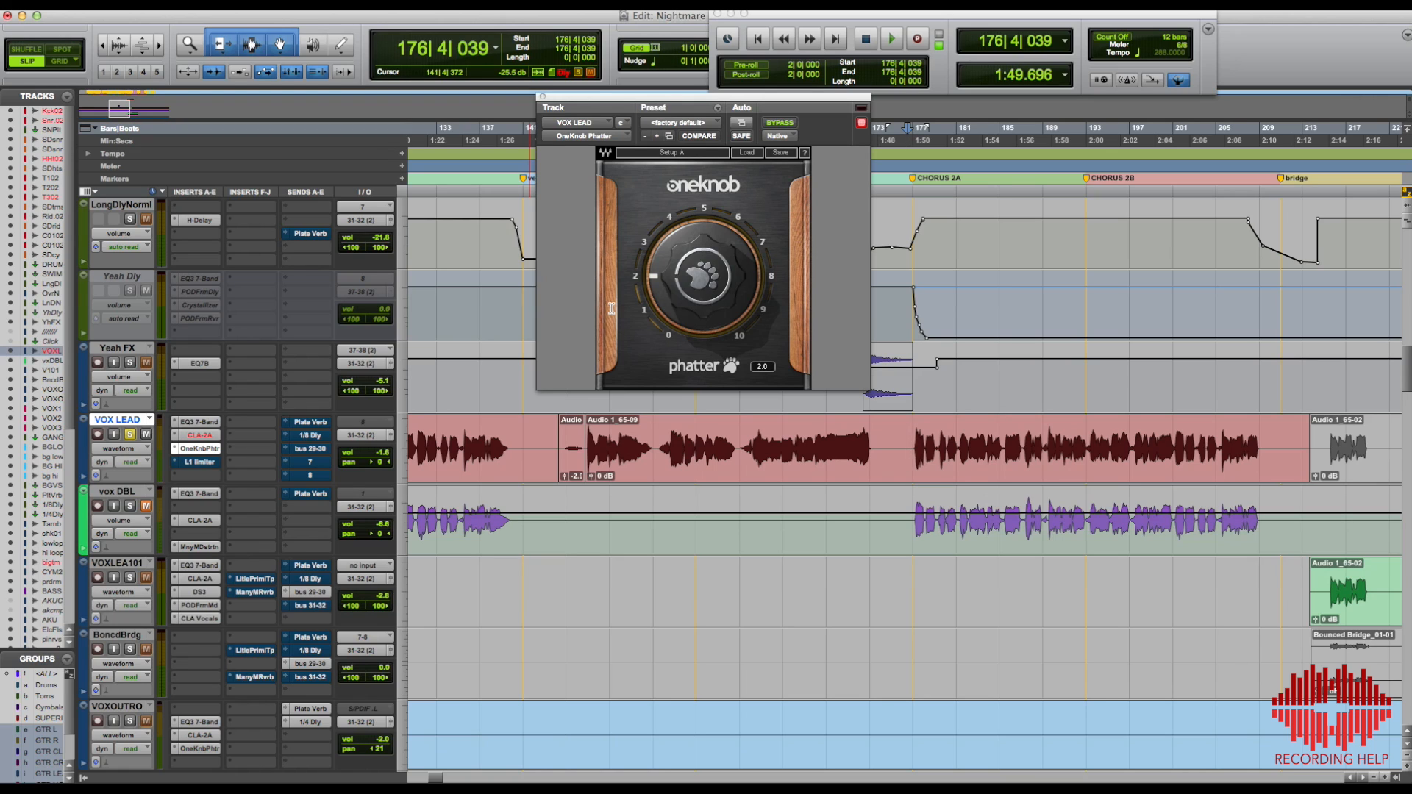
{"action": "key", "text": "space"}
Step: Compare OneKnob Phatter bypassed and engaged during playback, leaving it engaged and stopping the transport
{"action": "left_click", "coordinate": [780, 123]}
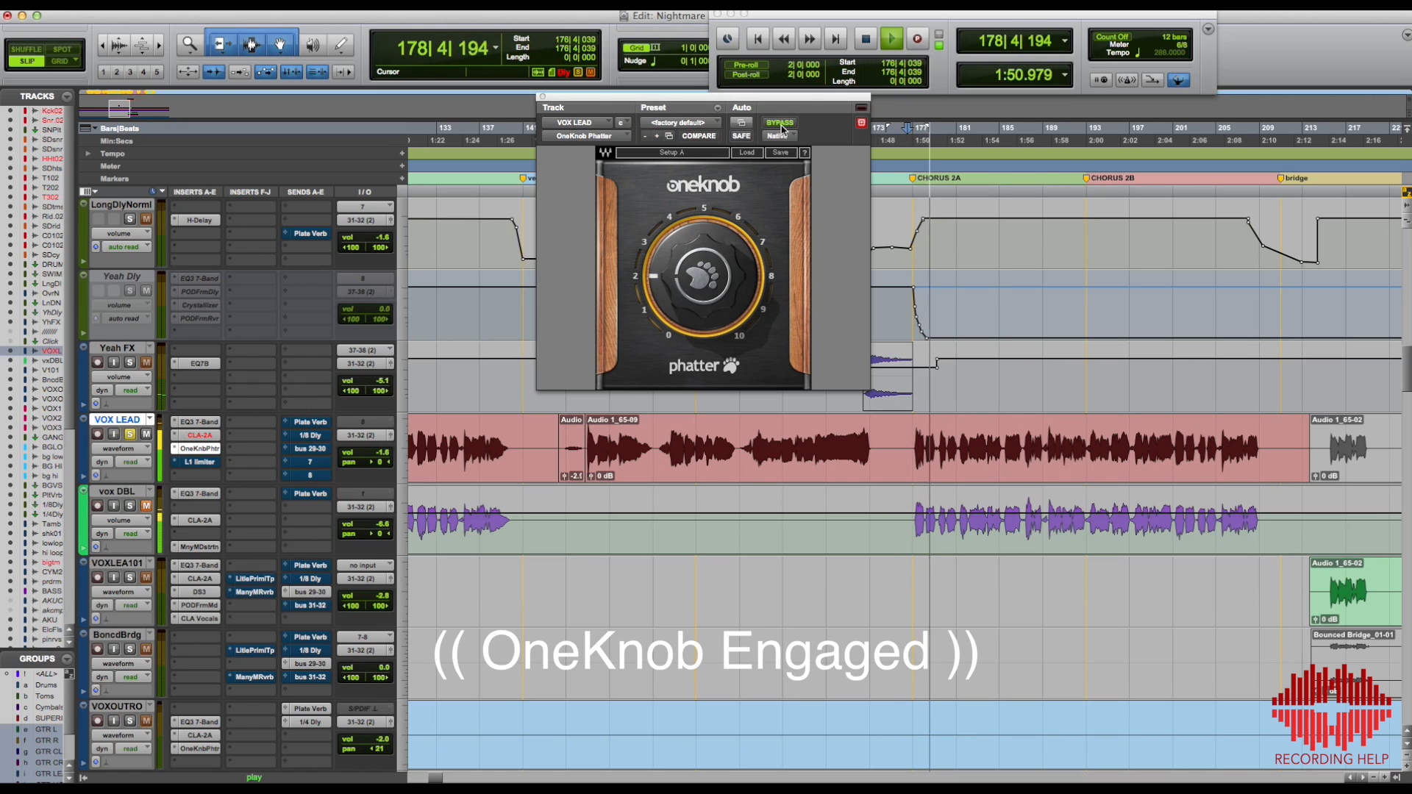
{"action": "left_click", "coordinate": [780, 123]}
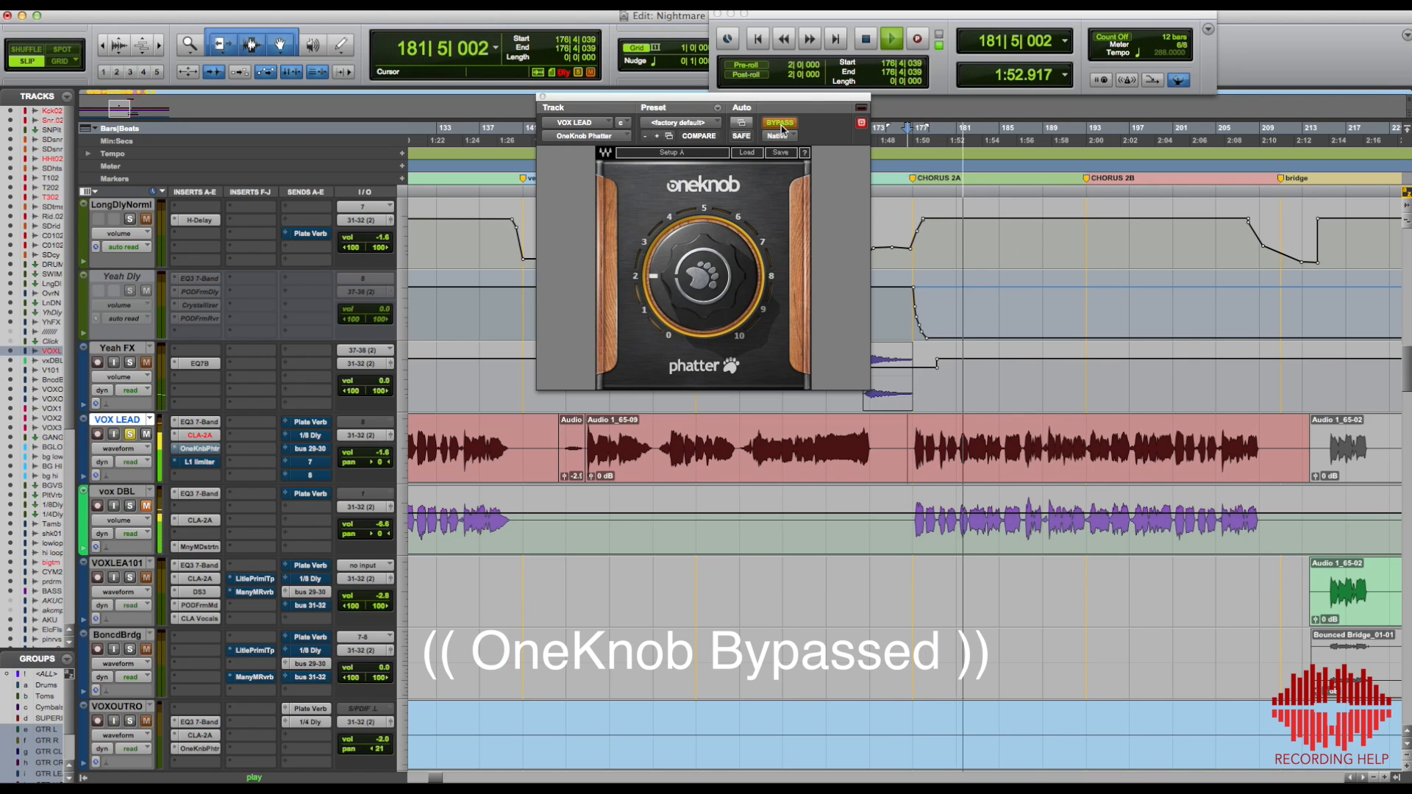
{"action": "left_click", "coordinate": [780, 124]}
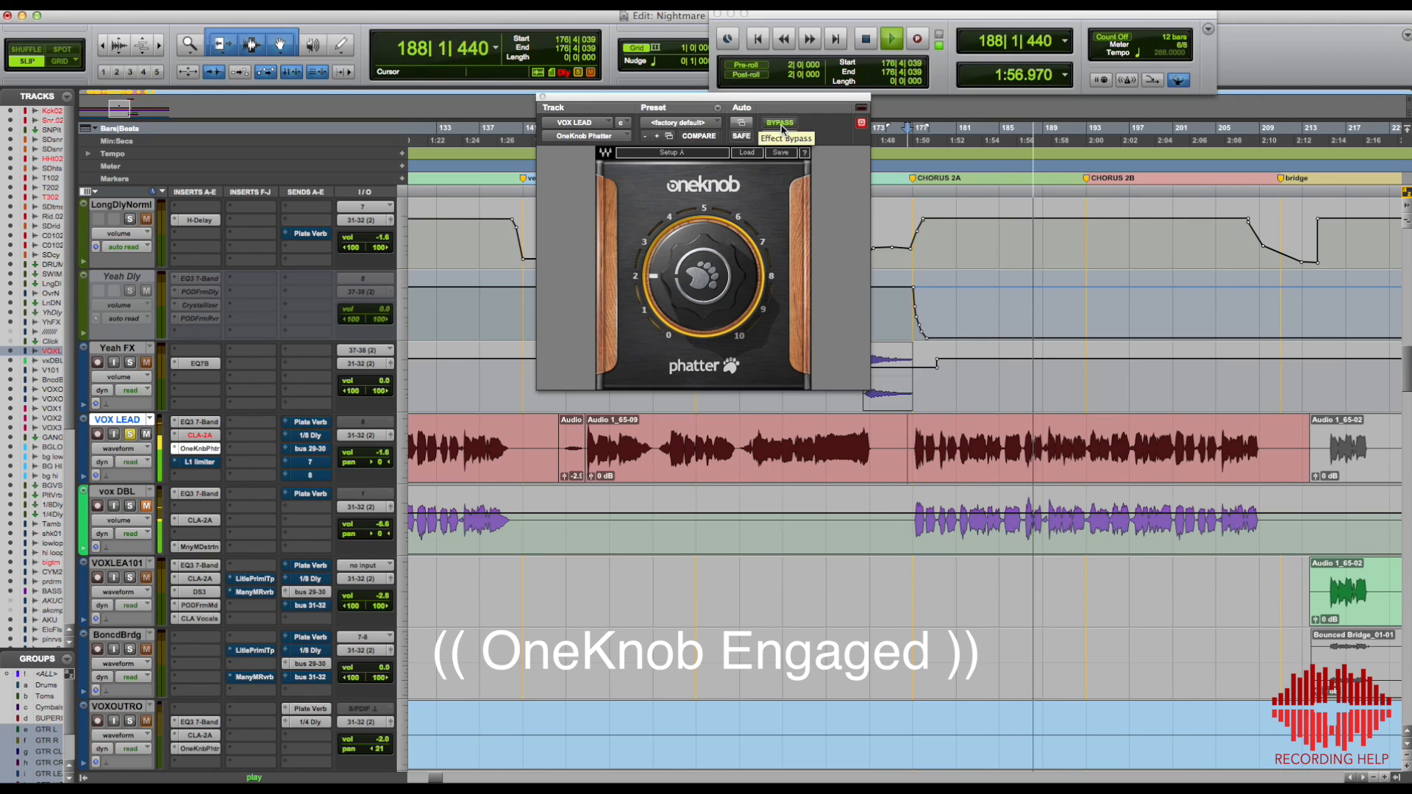
{"action": "left_click", "coordinate": [780, 124]}
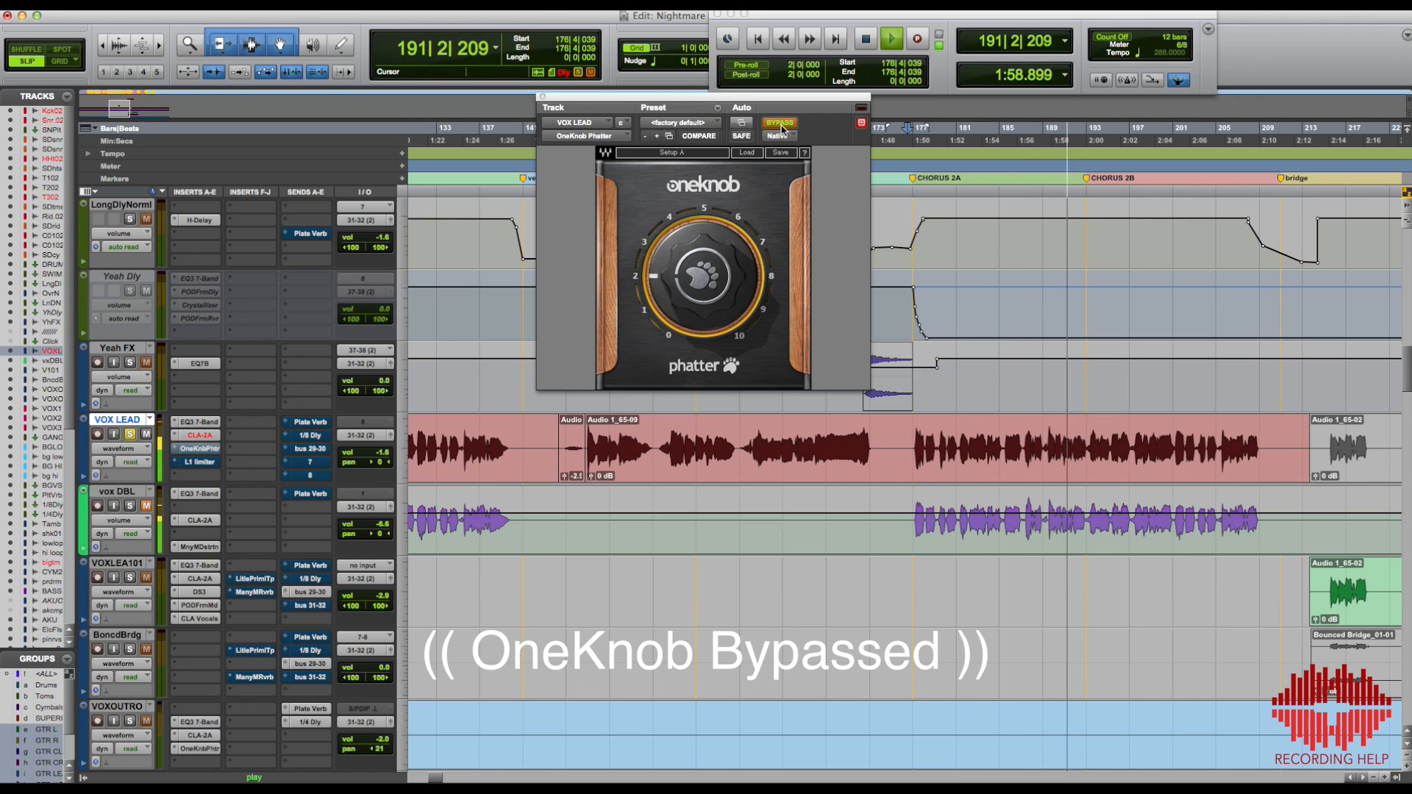
{"action": "left_click", "coordinate": [780, 125]}
{"action": "key", "text": "space"}
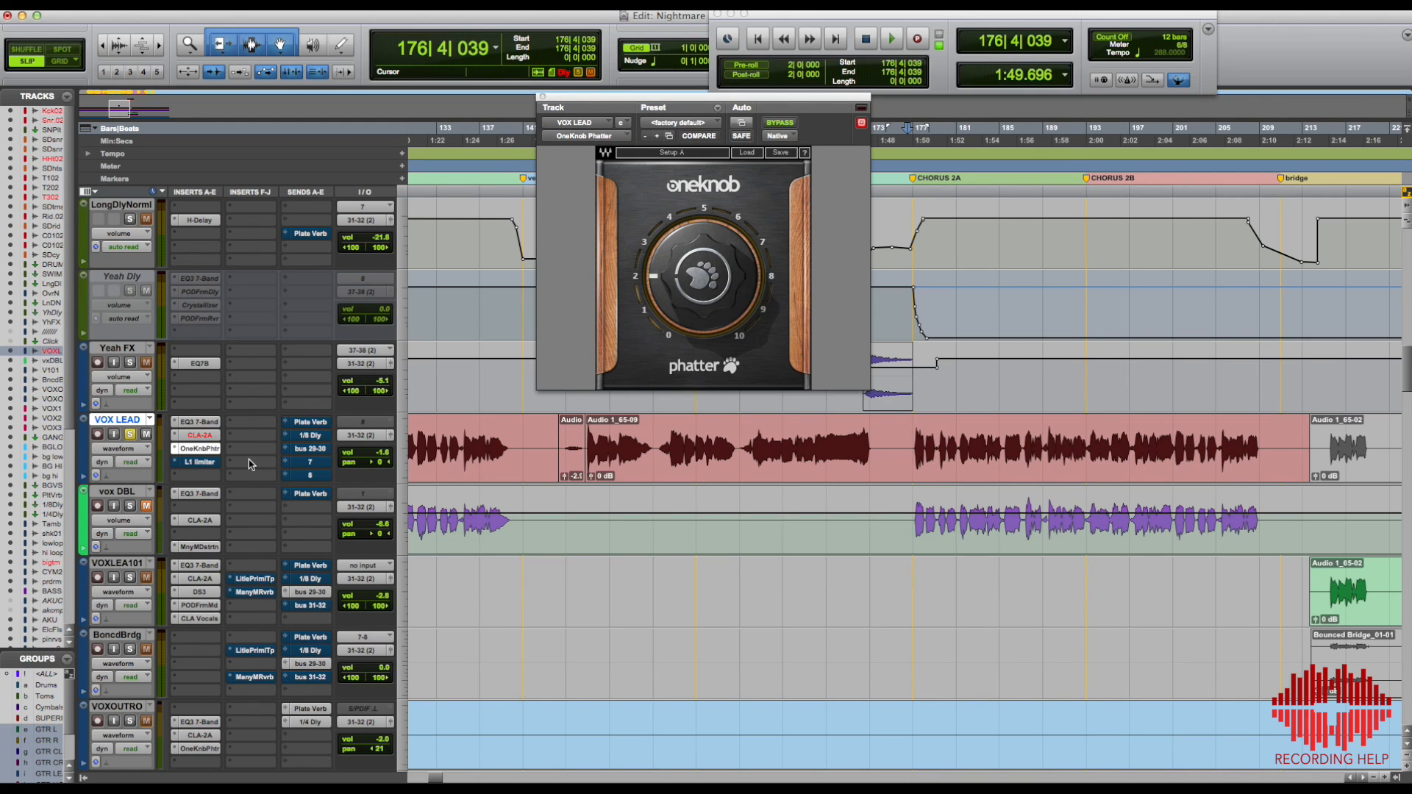
Step: Open the L1 limiter on VOX LEAD, take it out of bypass and play the chorus through it
{"action": "left_click", "coordinate": [198, 462]}
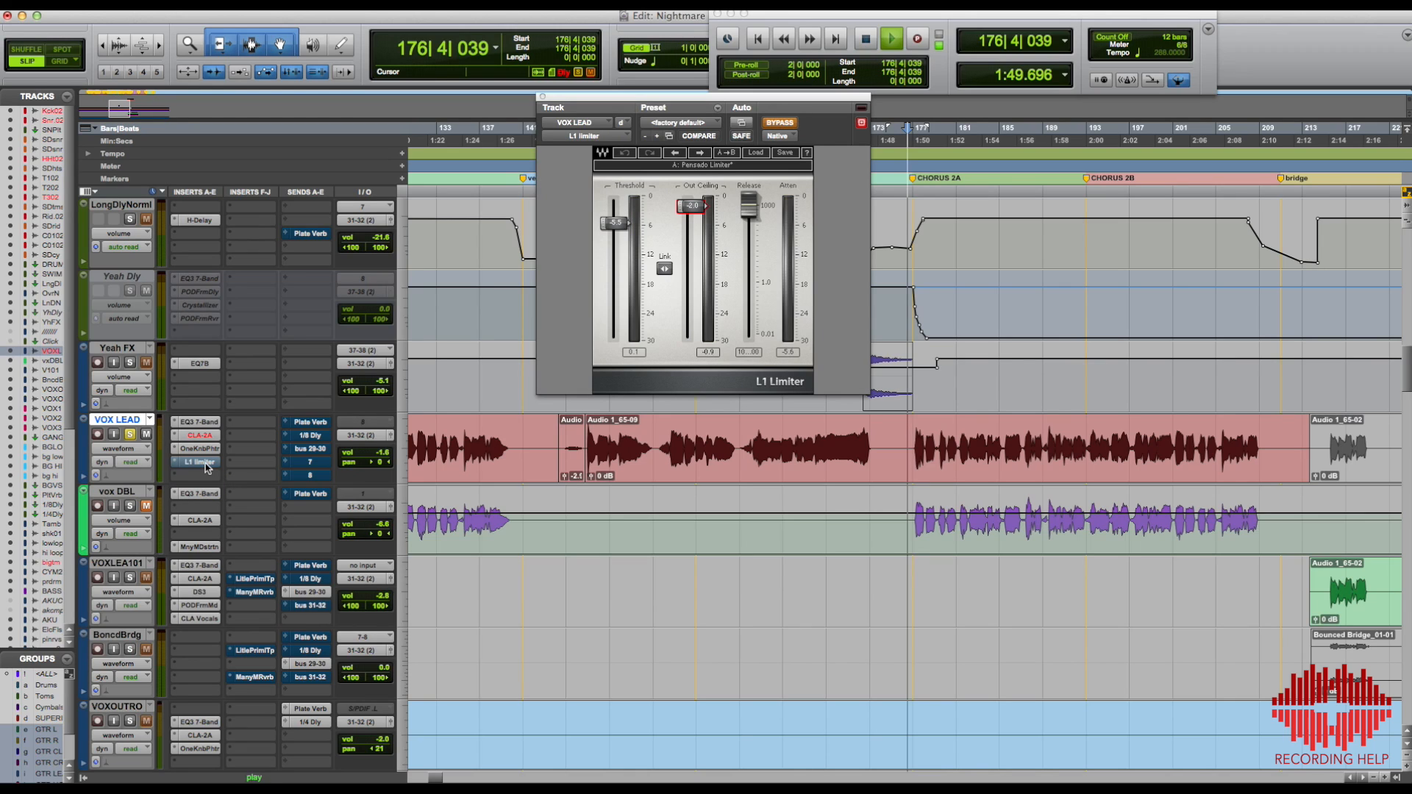
{"action": "left_click", "coordinate": [199, 462], "text": "super"}
{"action": "key", "text": "space"}
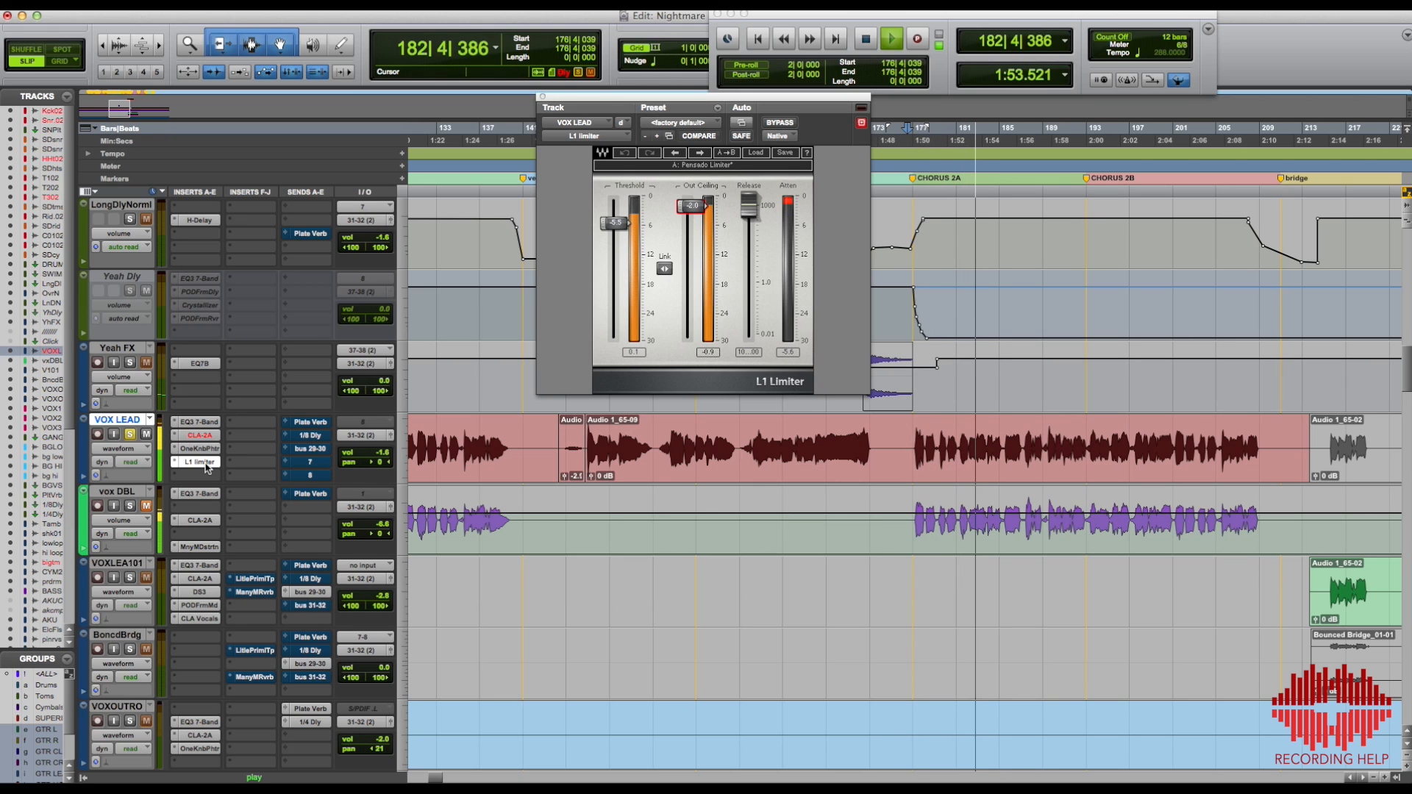
{"action": "key", "text": "space"}
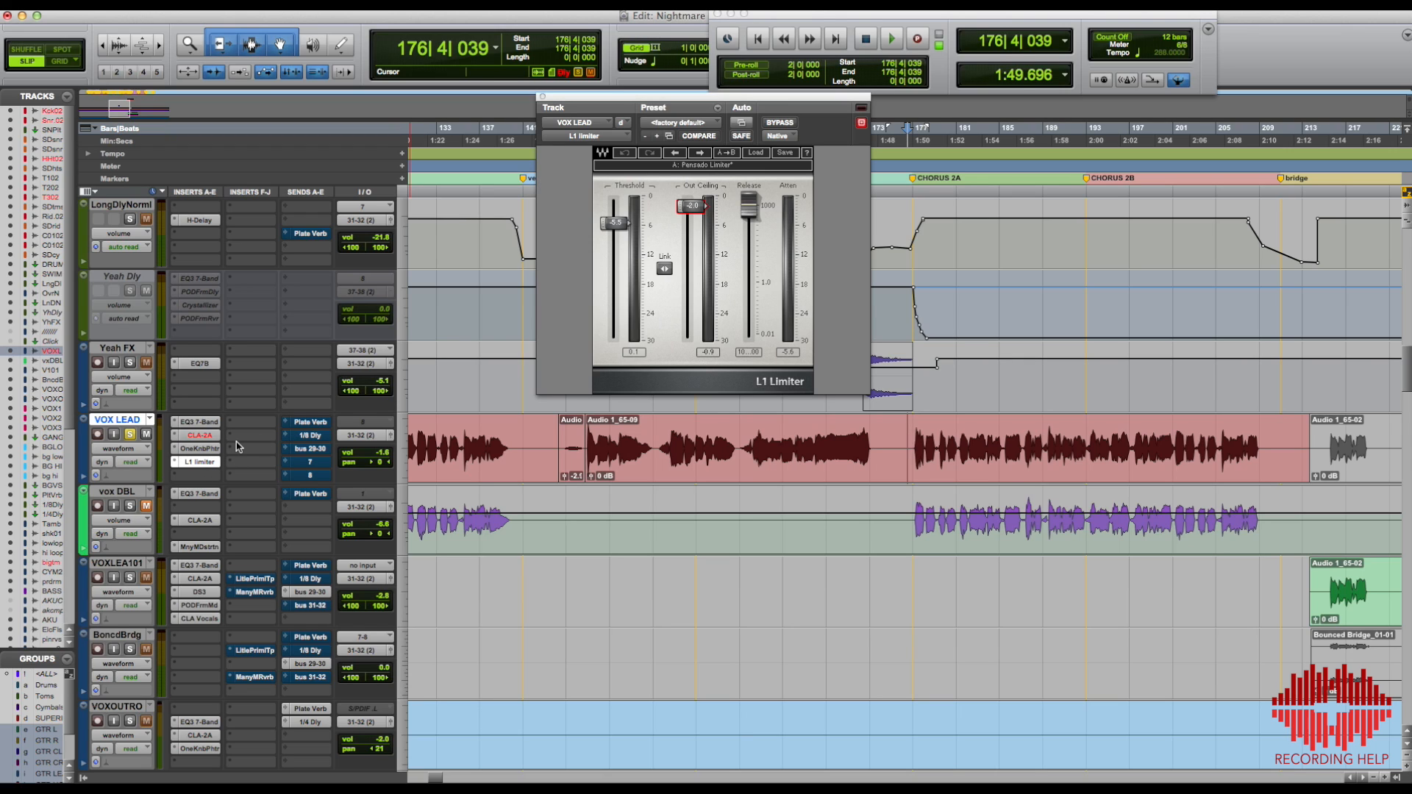
Step: Unmute the Plate Verb send on VOX LEAD and play the chorus through it, stopping the transport at the end
{"action": "left_click", "coordinate": [312, 425]}
{"action": "key", "text": "space"}
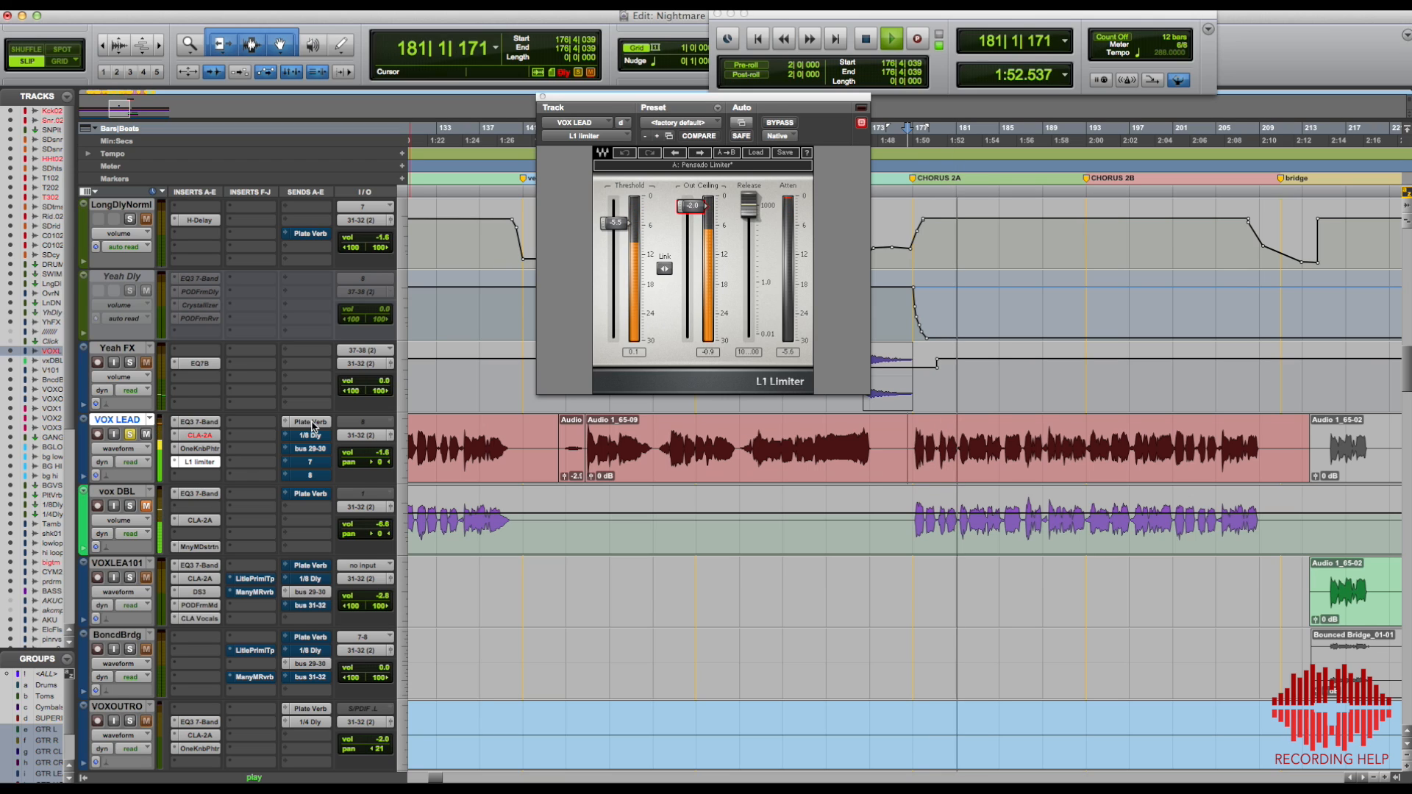
{"action": "key", "text": "space"}
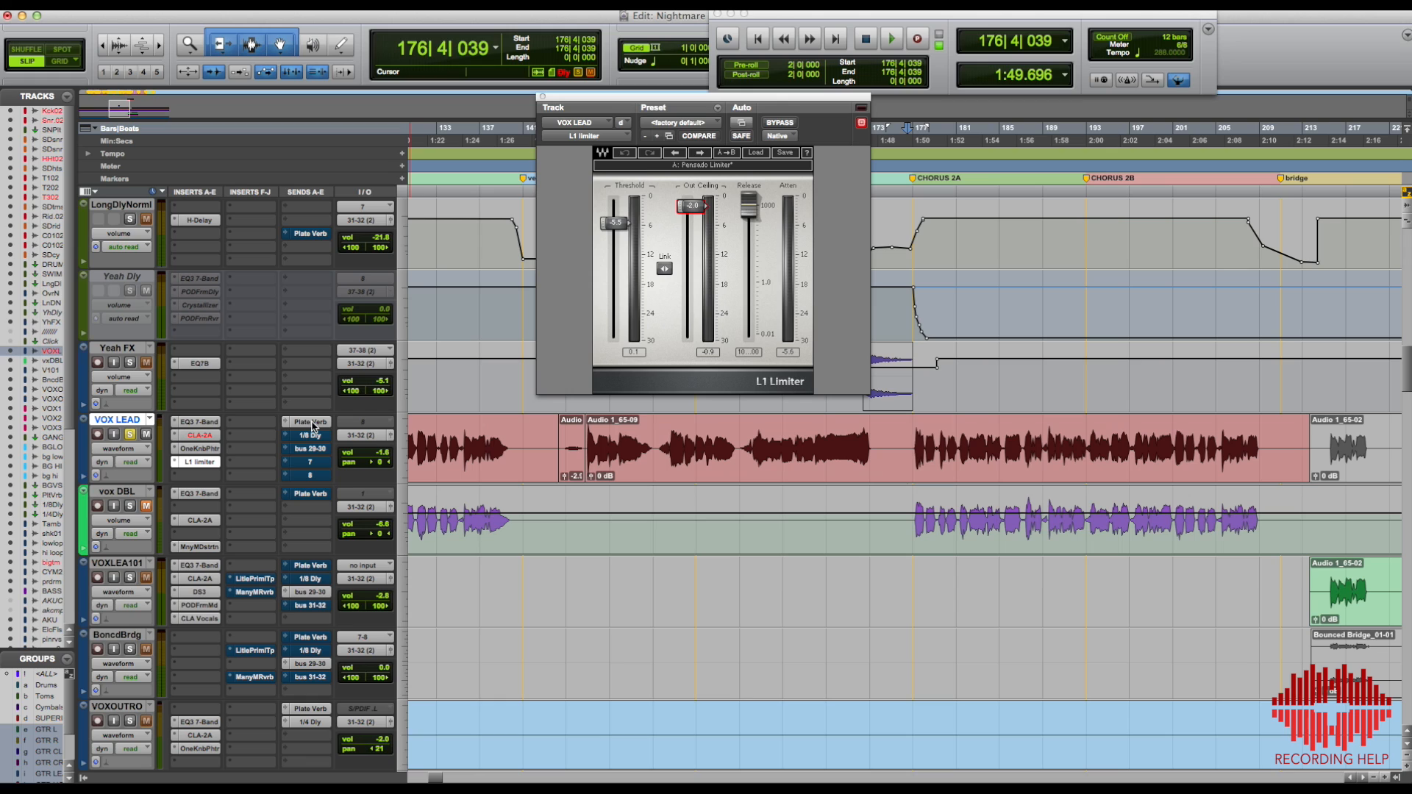
Step: Unmute the 1/8 Dly send on VOX LEAD and play the chorus with the delay added
{"action": "left_click", "coordinate": [313, 436], "text": "super"}
{"action": "key", "text": "space"}
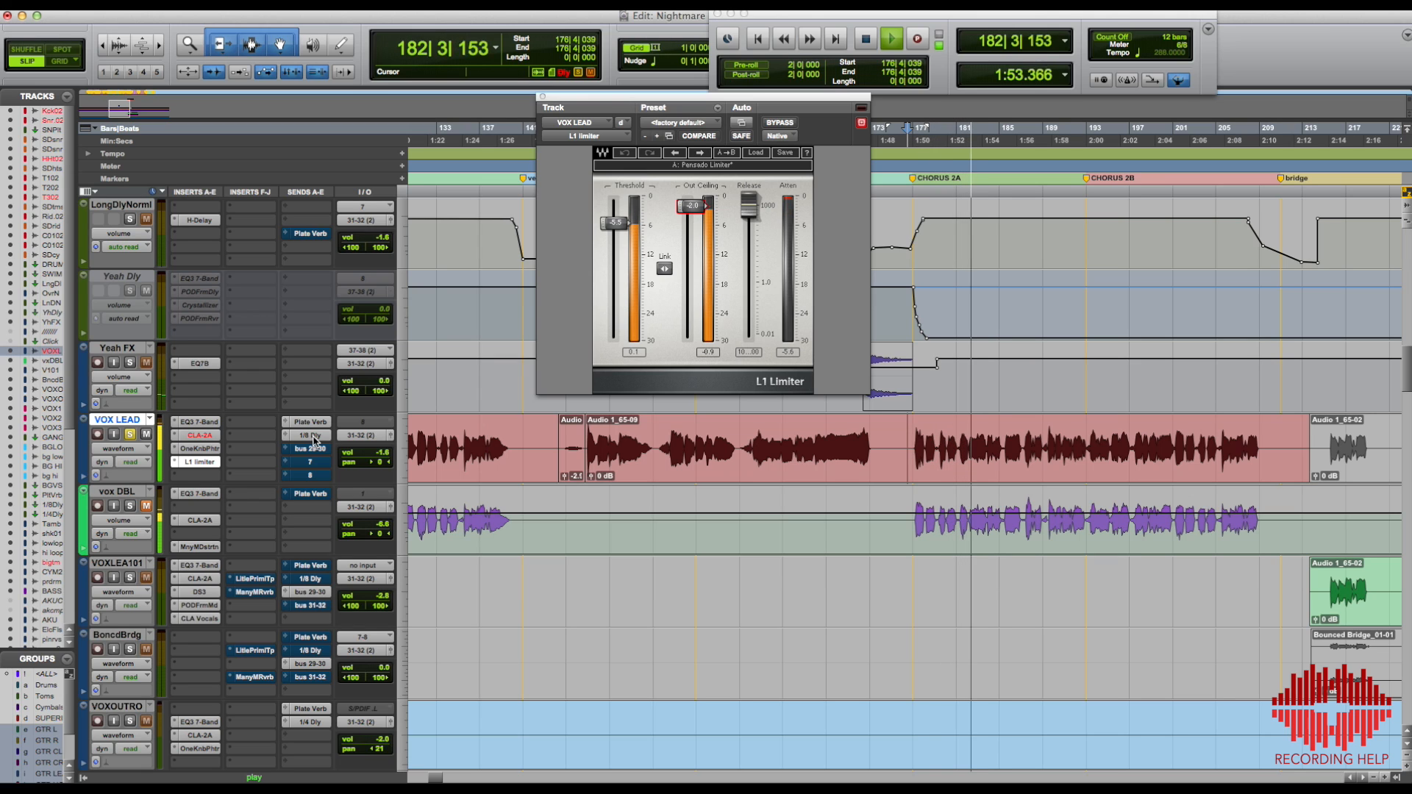
{"action": "key", "text": "space"}
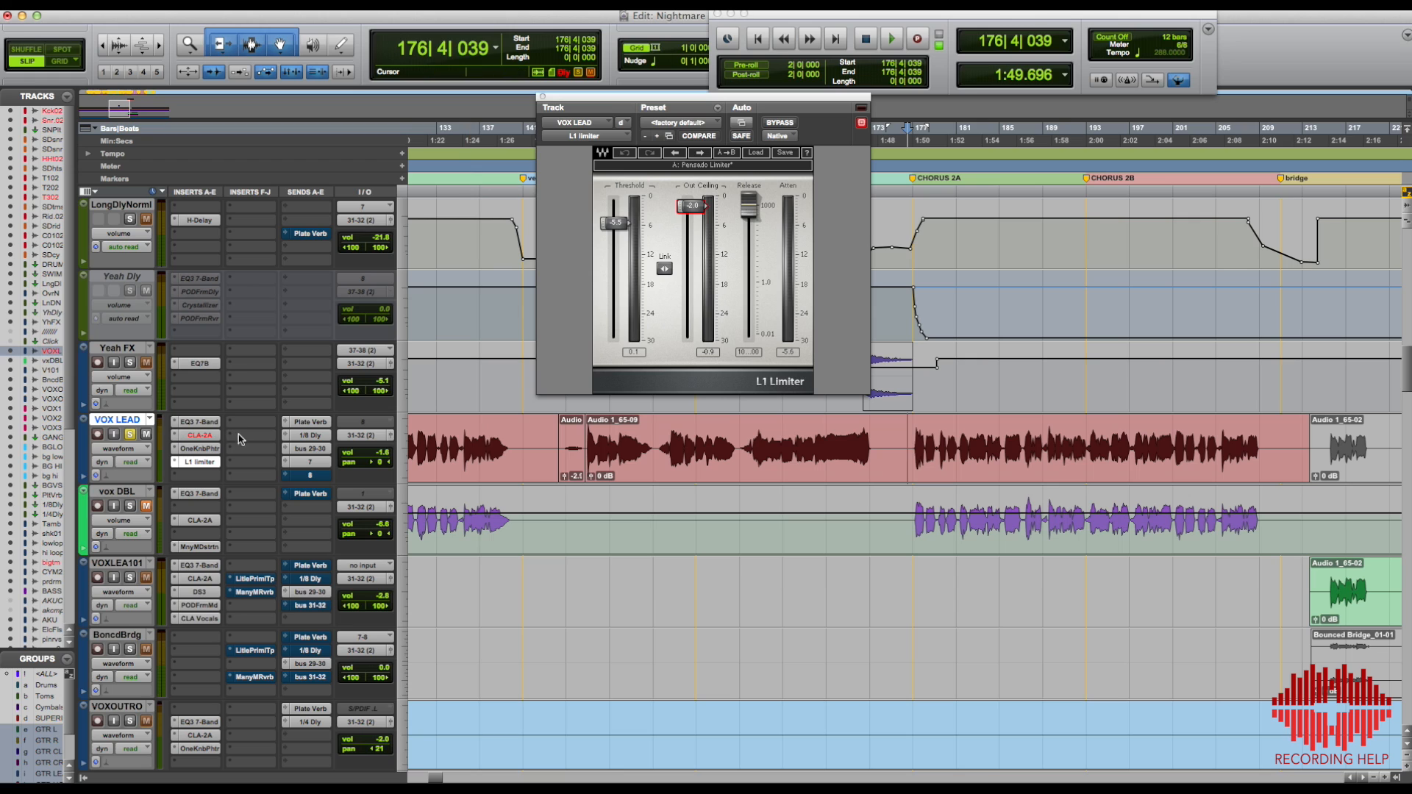
Step: Take VOX LEAD out of solo, close the L1 limiter and play the chorus in the full mix
{"action": "left_click", "coordinate": [124, 436]}
{"action": "left_click", "coordinate": [209, 468]}
{"action": "key", "text": "space"}
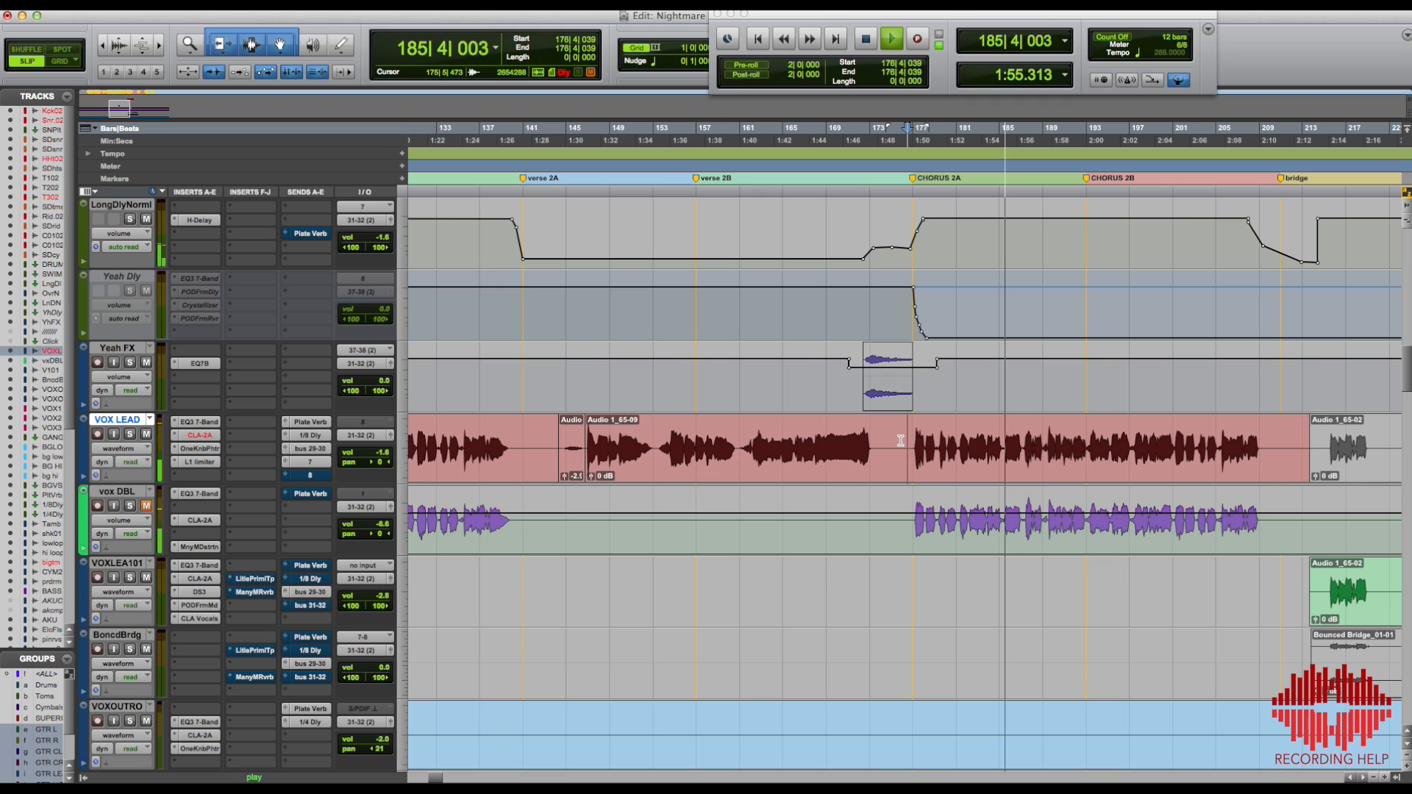
{"action": "key", "text": "space"}
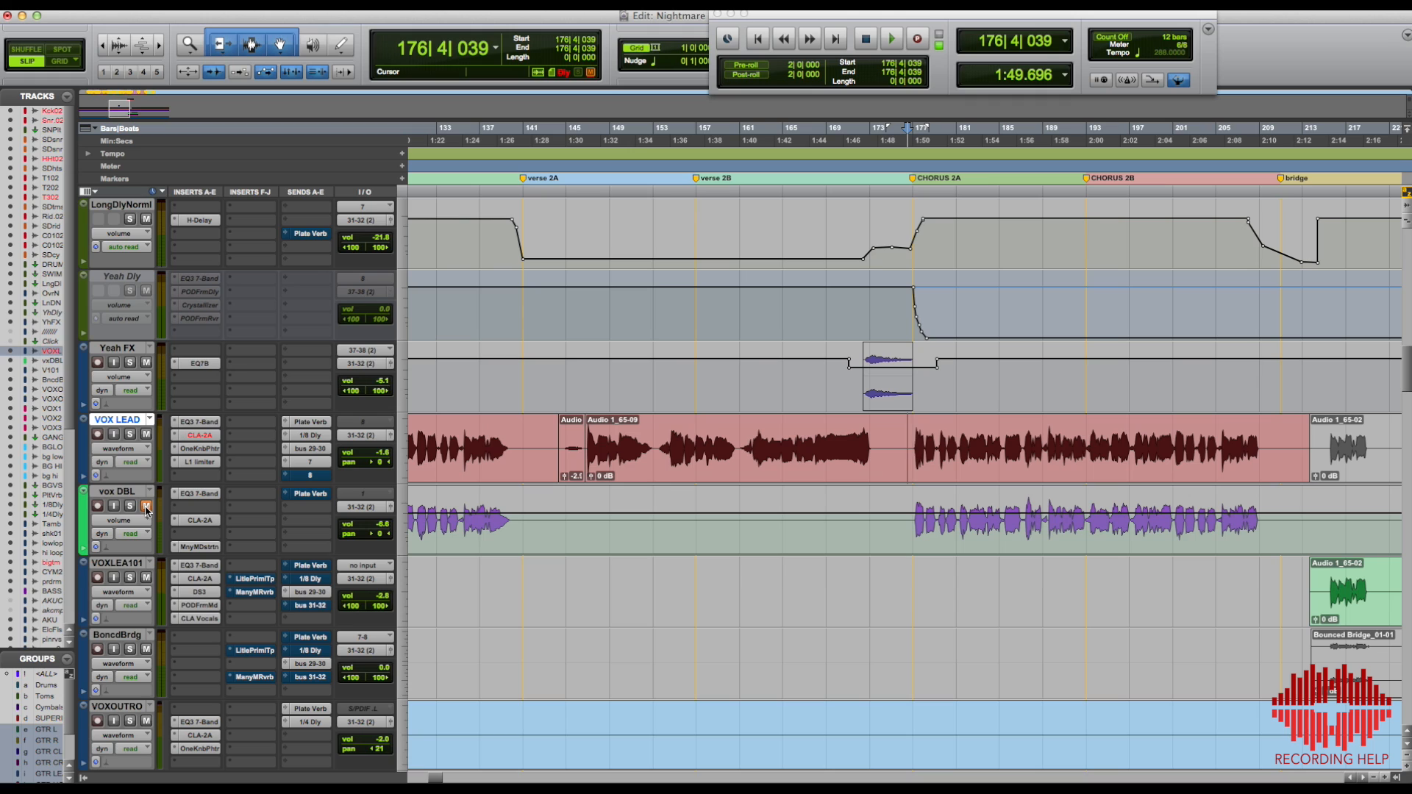
Step: Unmute vox DBL and view its EQ3 7-Band side by side with VOX LEAD's, closing both when finished
{"action": "left_click", "coordinate": [146, 507]}
{"action": "left_click", "coordinate": [197, 494]}
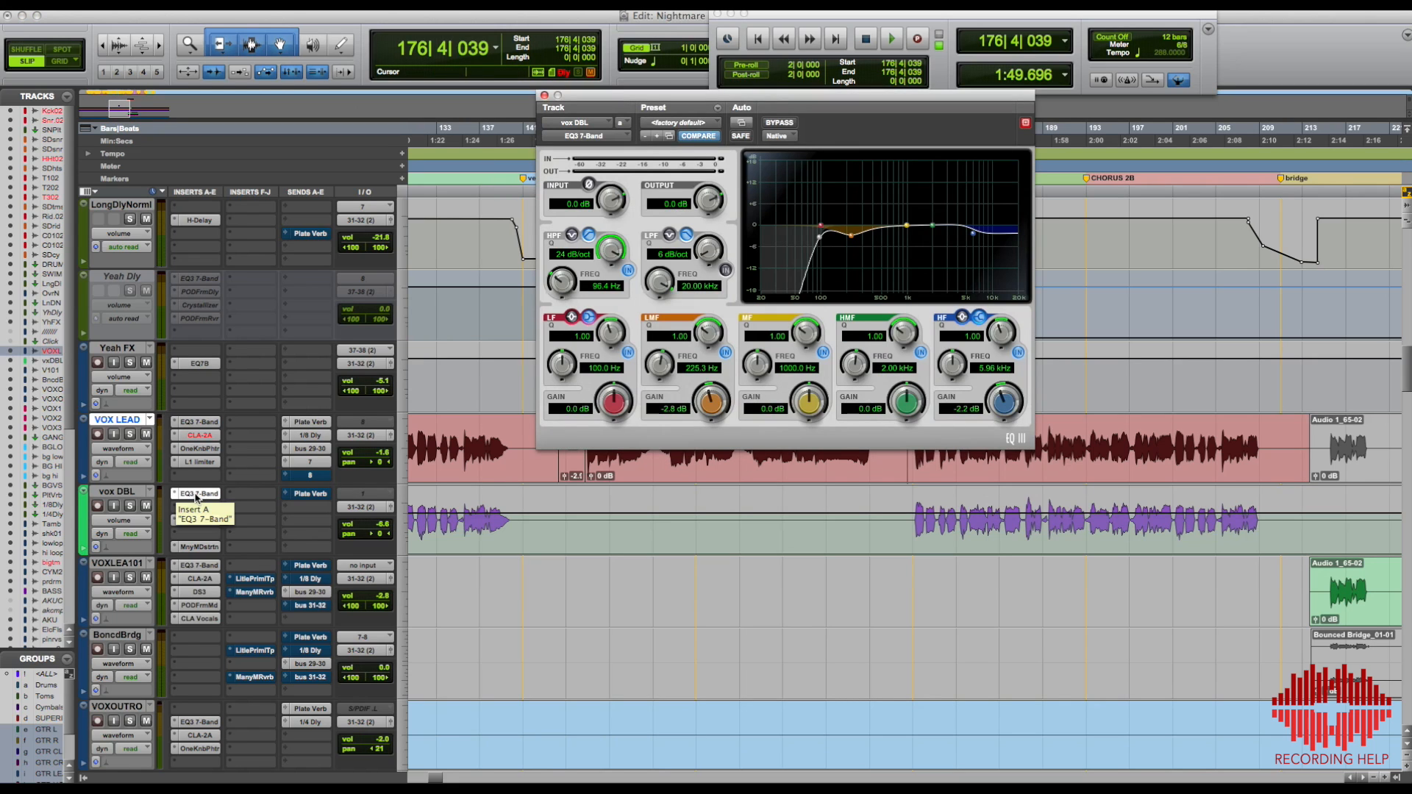
{"action": "left_click", "coordinate": [199, 422]}
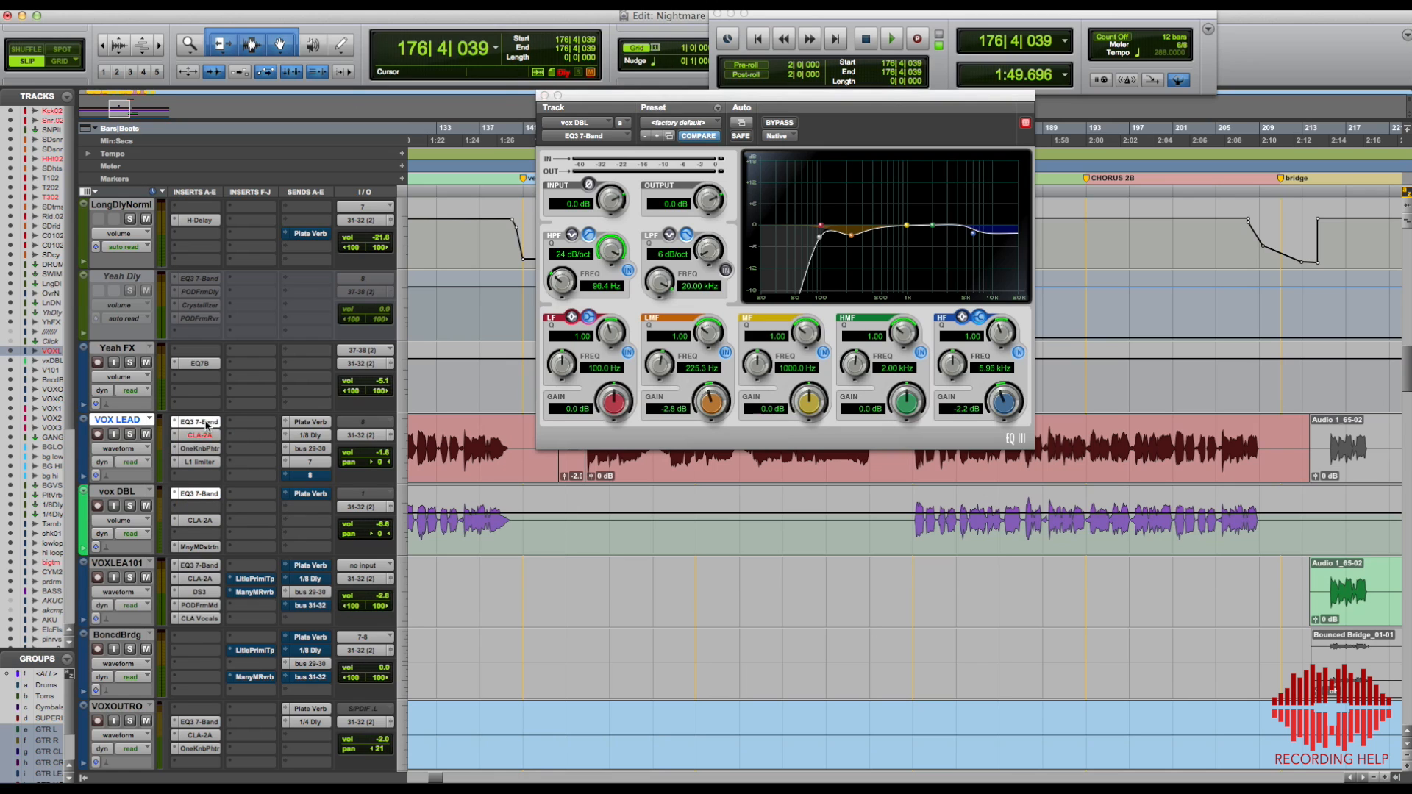
{"action": "left_click_drag", "start_coordinate": [441, 20], "coordinate": [457, 102]}
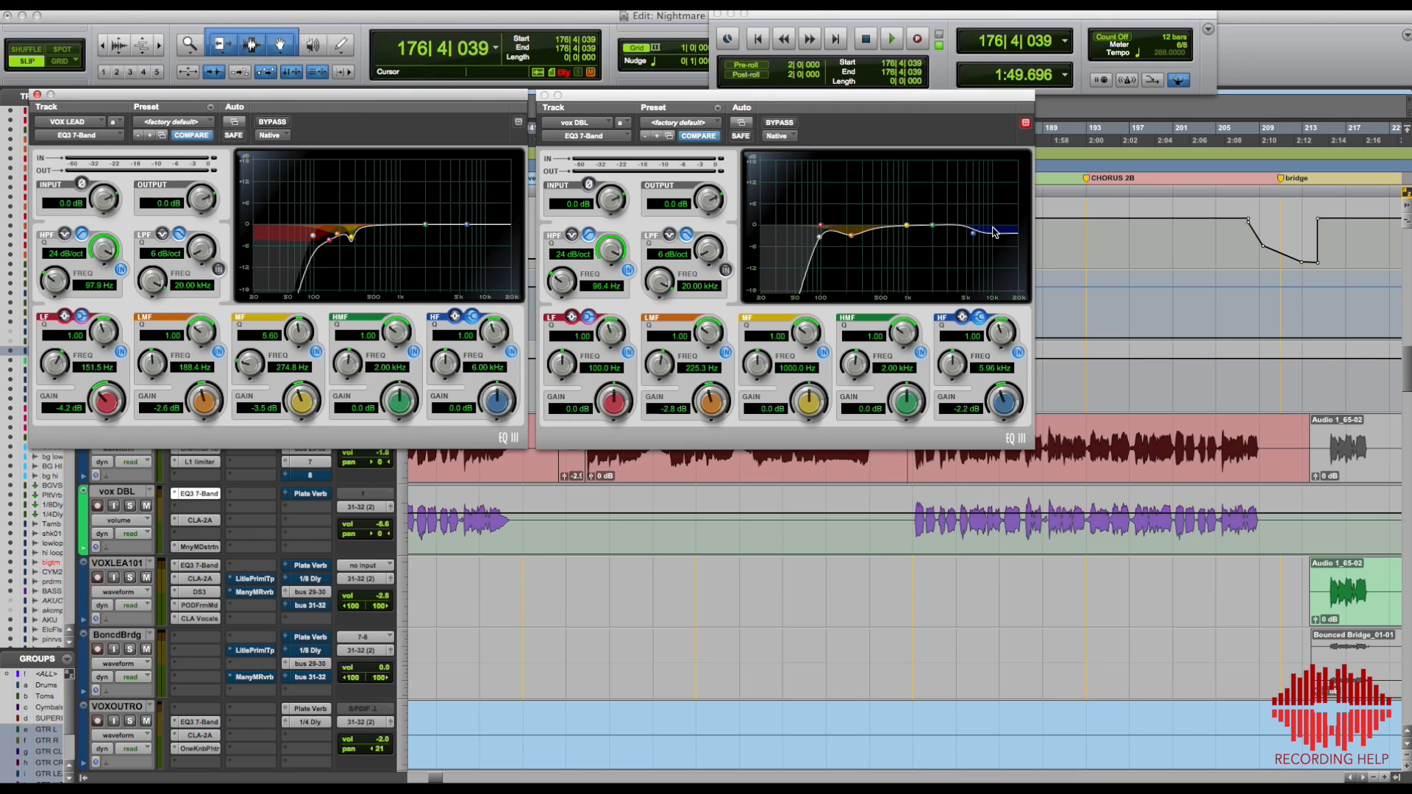
{"action": "left_click", "coordinate": [544, 95]}
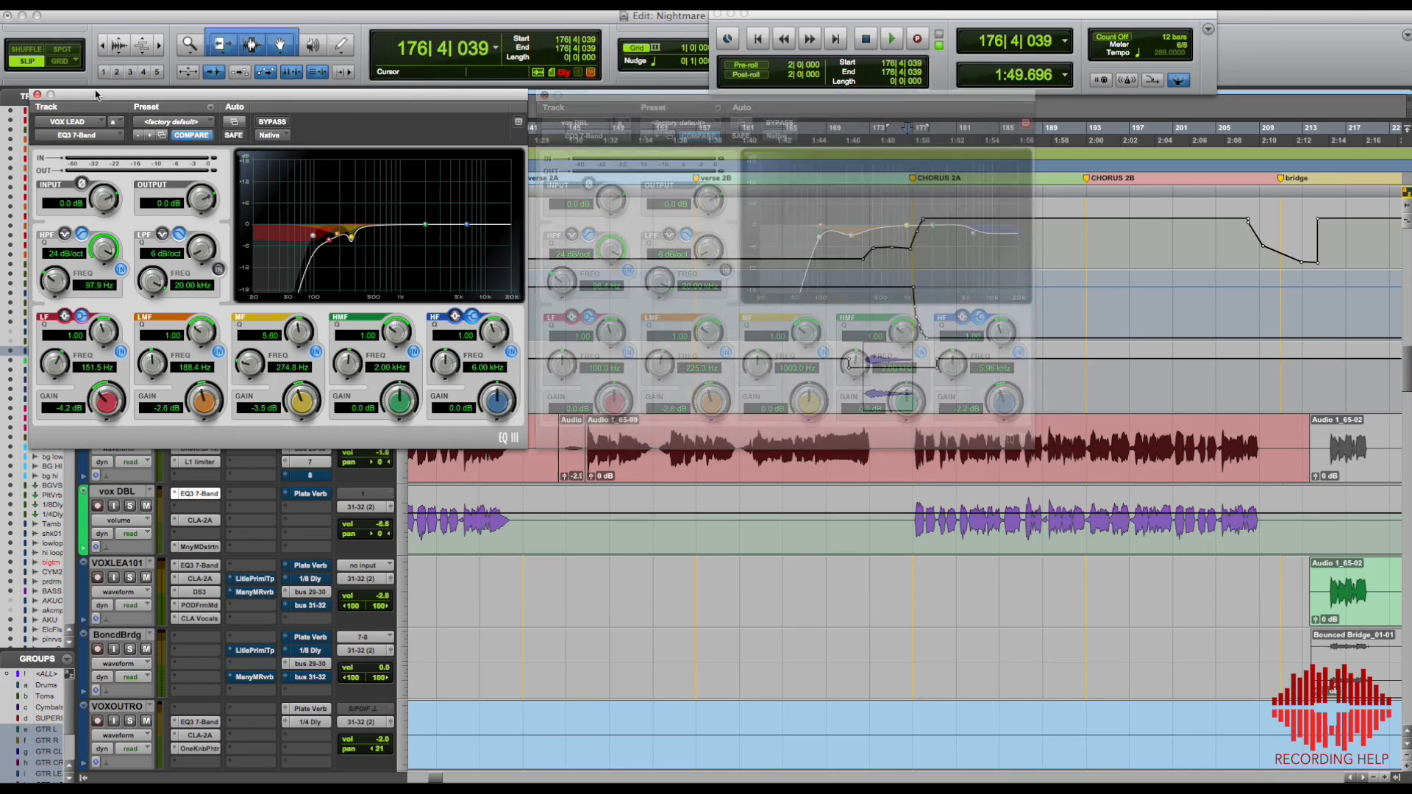
{"action": "left_click", "coordinate": [37, 95]}
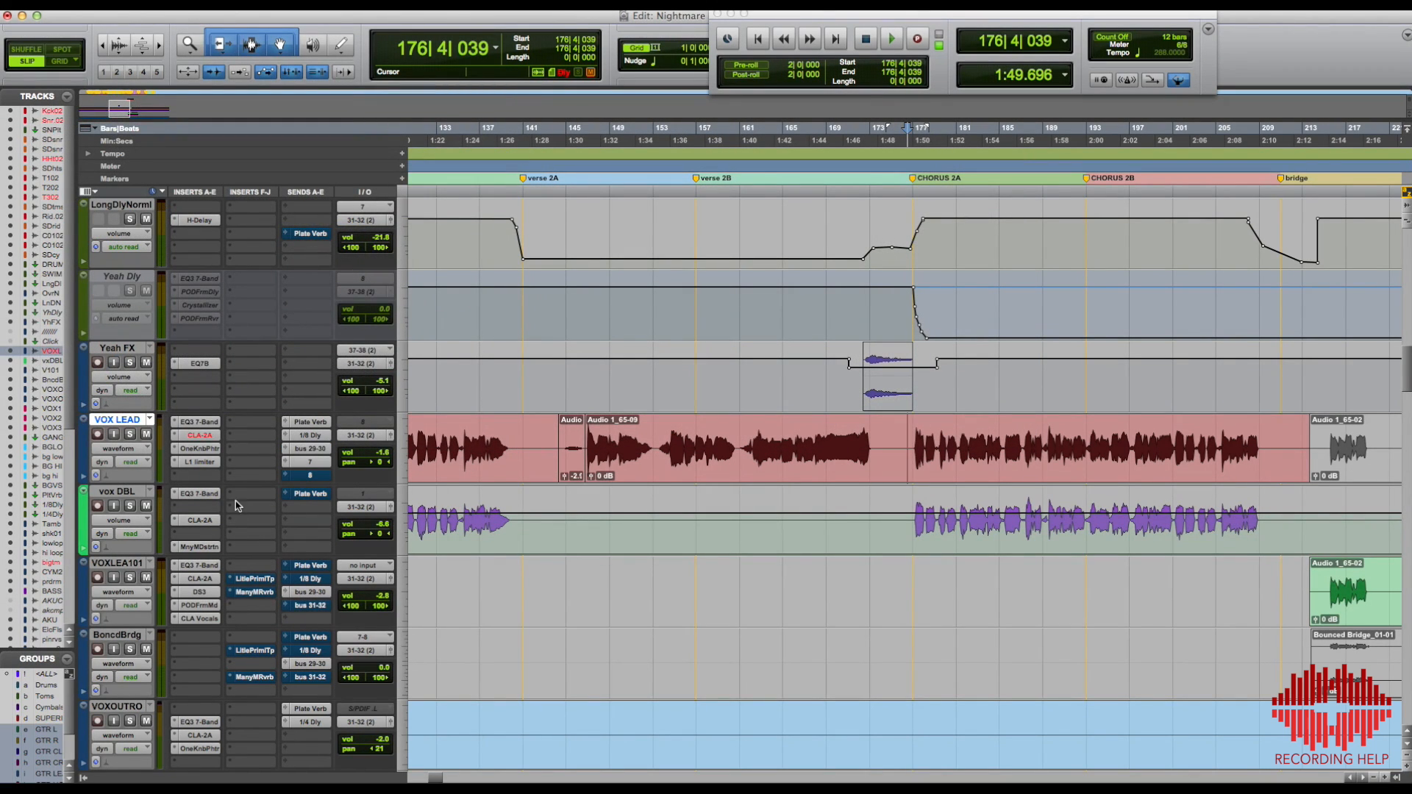
Step: Inspect the CLA-2A compressor on vox DBL, followed by its Manny Marroquin Distortion insert
{"action": "left_click", "coordinate": [198, 521]}
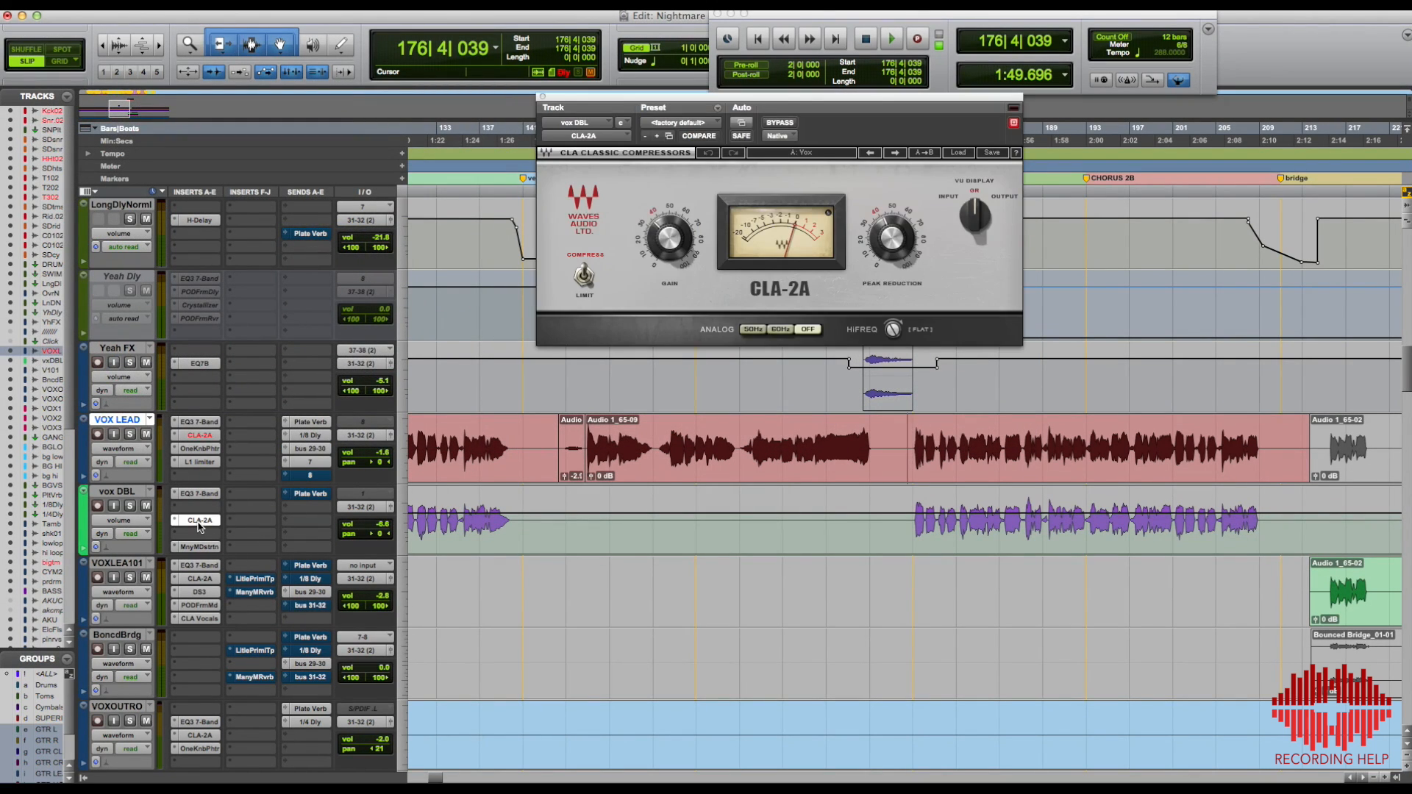
{"action": "left_click", "coordinate": [198, 524]}
{"action": "left_click", "coordinate": [197, 548]}
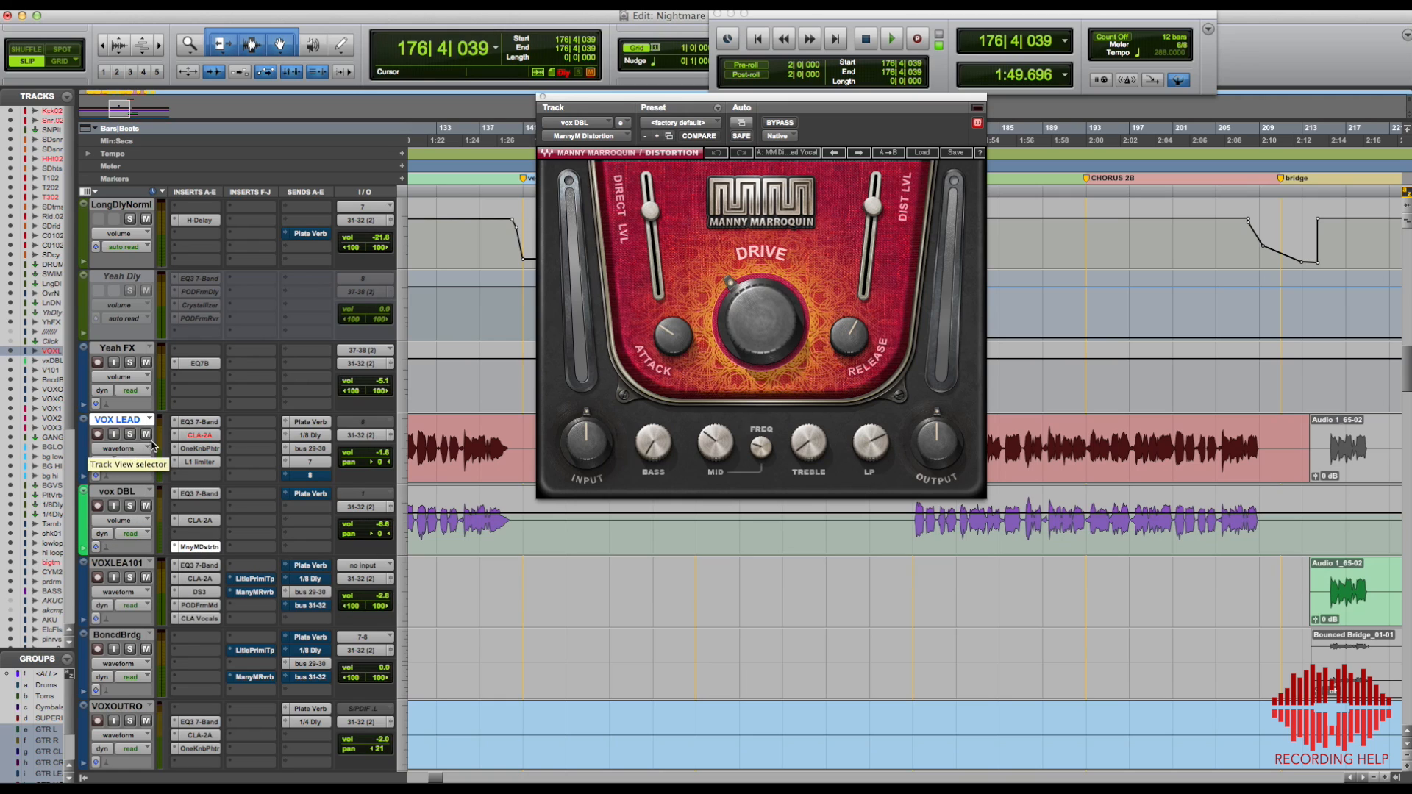
Step: Solo vox DBL and play it on its own from just before CHORUS 2A
{"action": "left_click", "coordinate": [129, 506]}
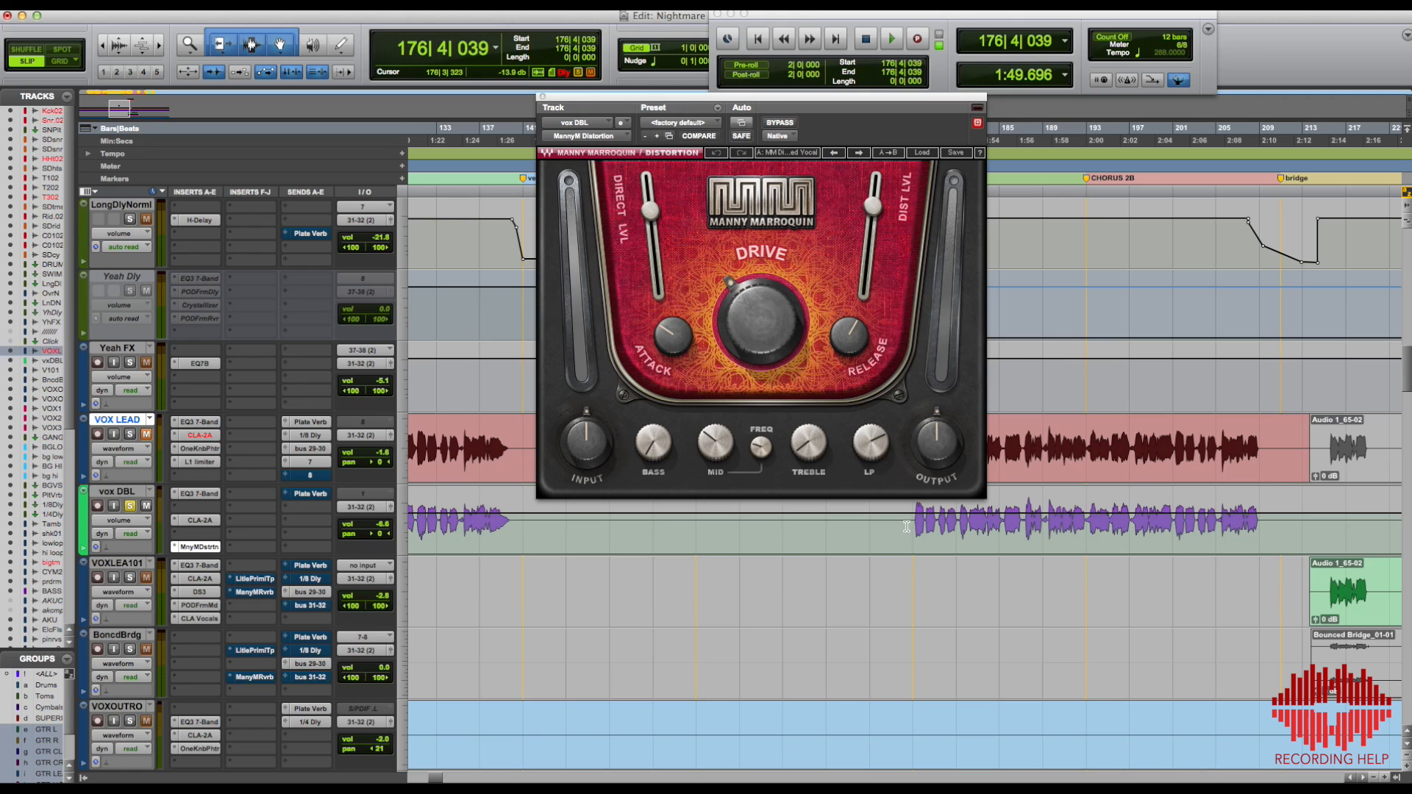
{"action": "left_click", "coordinate": [906, 525]}
{"action": "key", "text": "space"}
{"action": "left_click", "coordinate": [910, 524]}
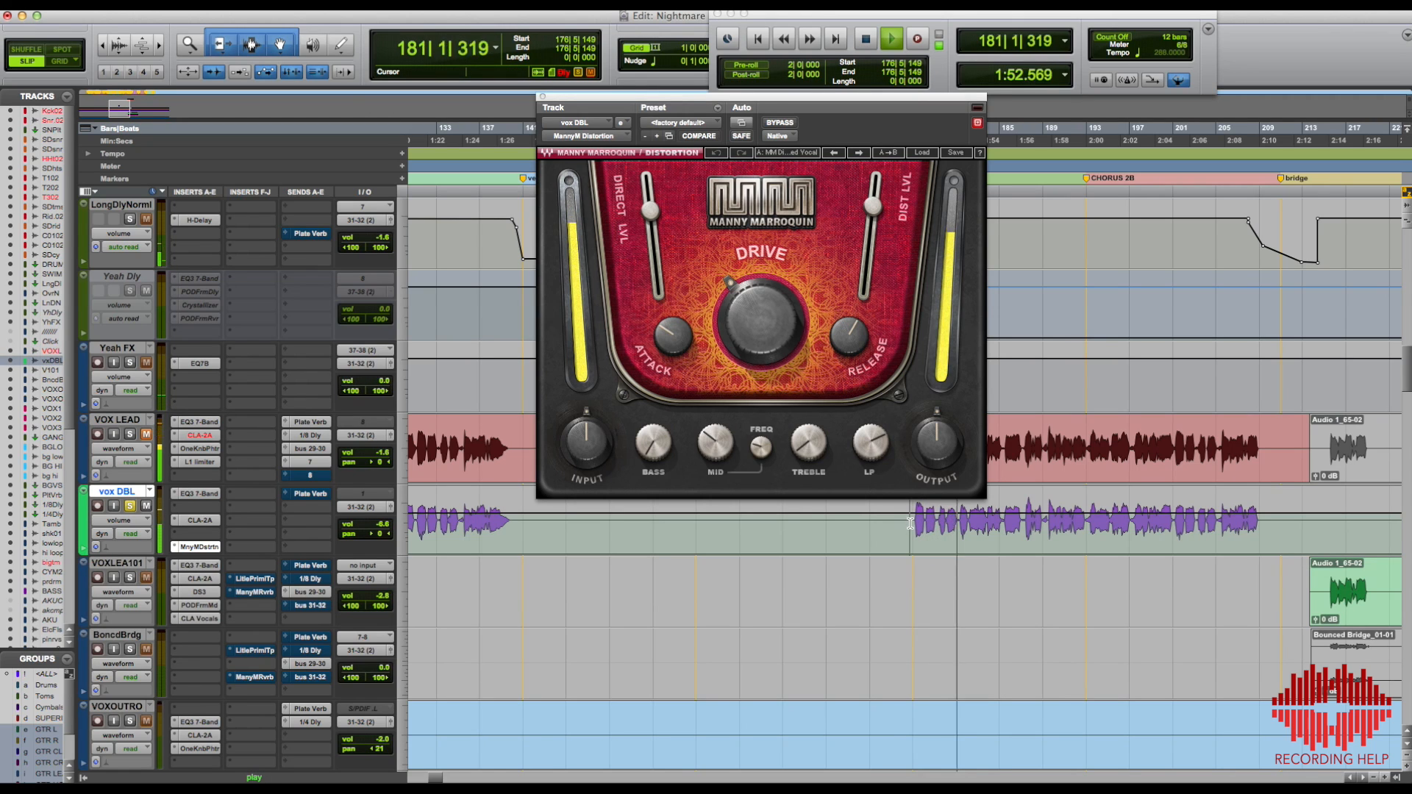
{"action": "key", "text": "space"}
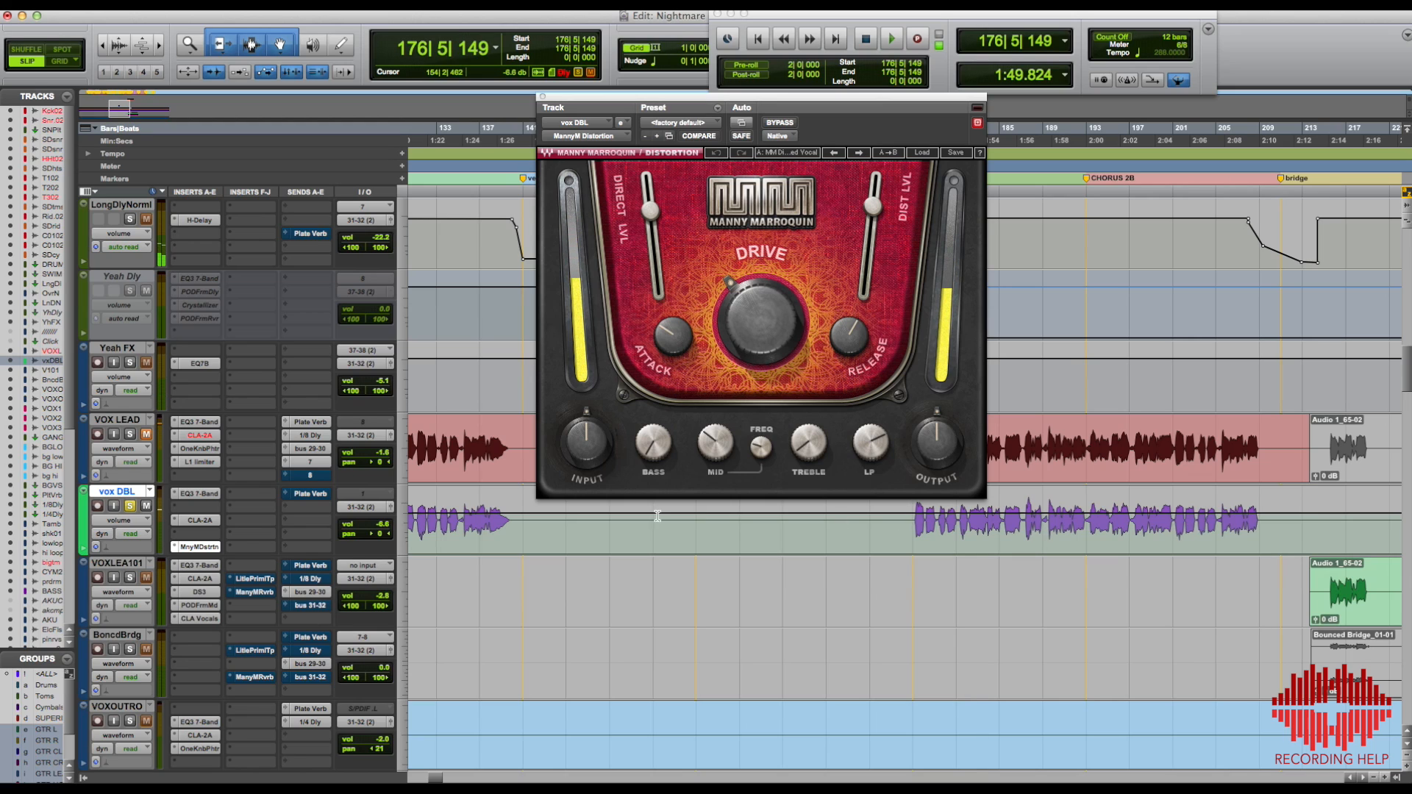
Step: Solo VOX LEAD alongside vox DBL and audition the chorus without and with the Plate Verb send on vox DBL
{"action": "left_click", "coordinate": [131, 434]}
{"action": "key", "text": "space"}
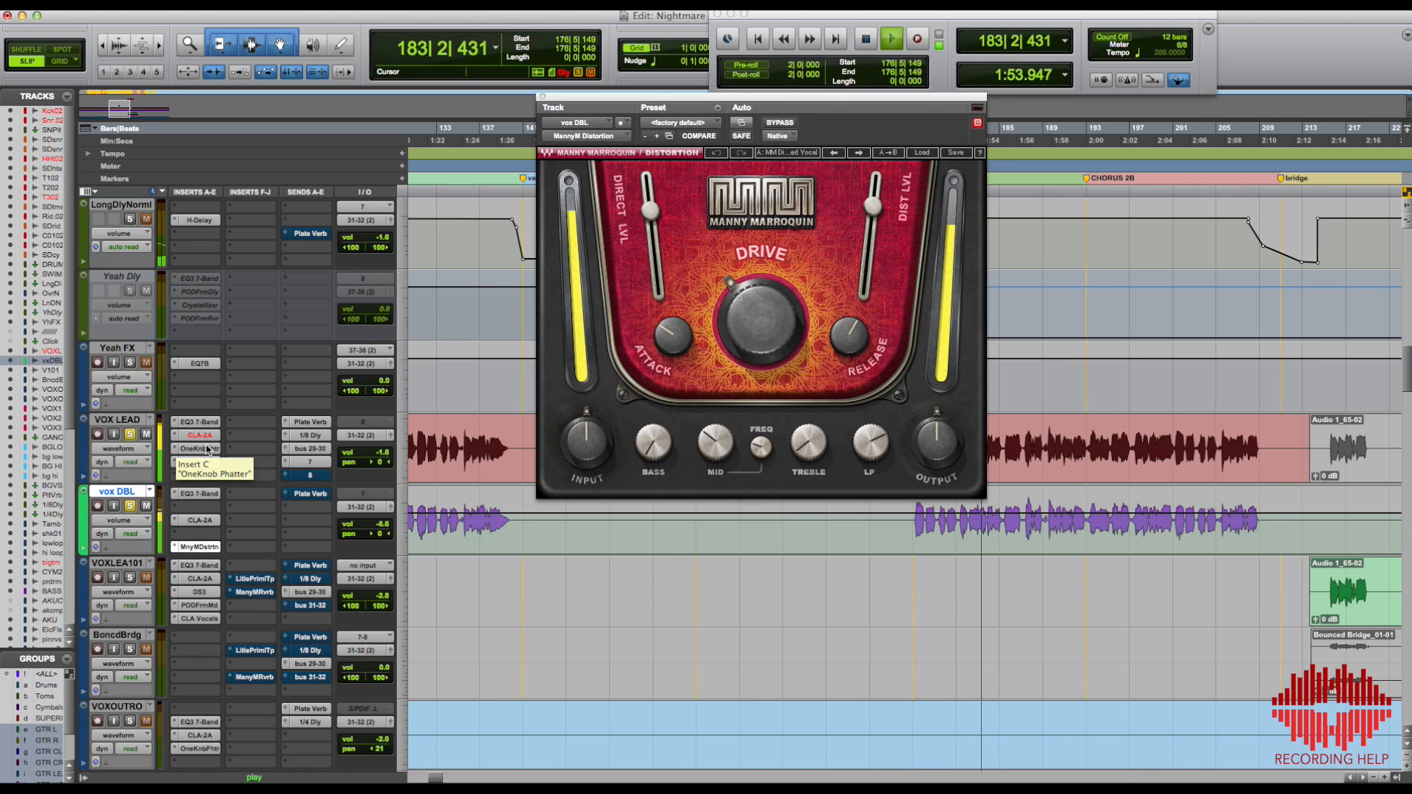
{"action": "key", "text": "space"}
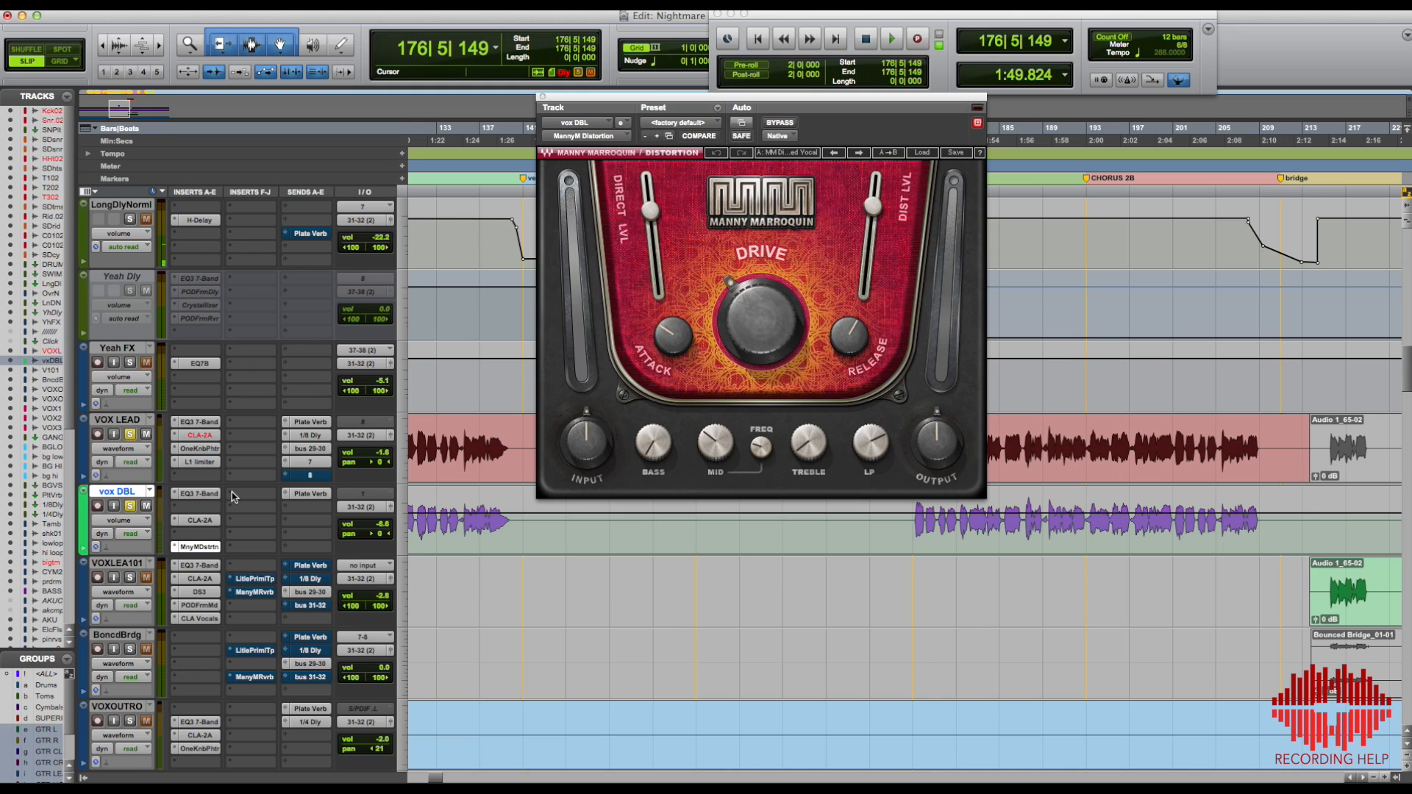
{"action": "key", "text": "space"}
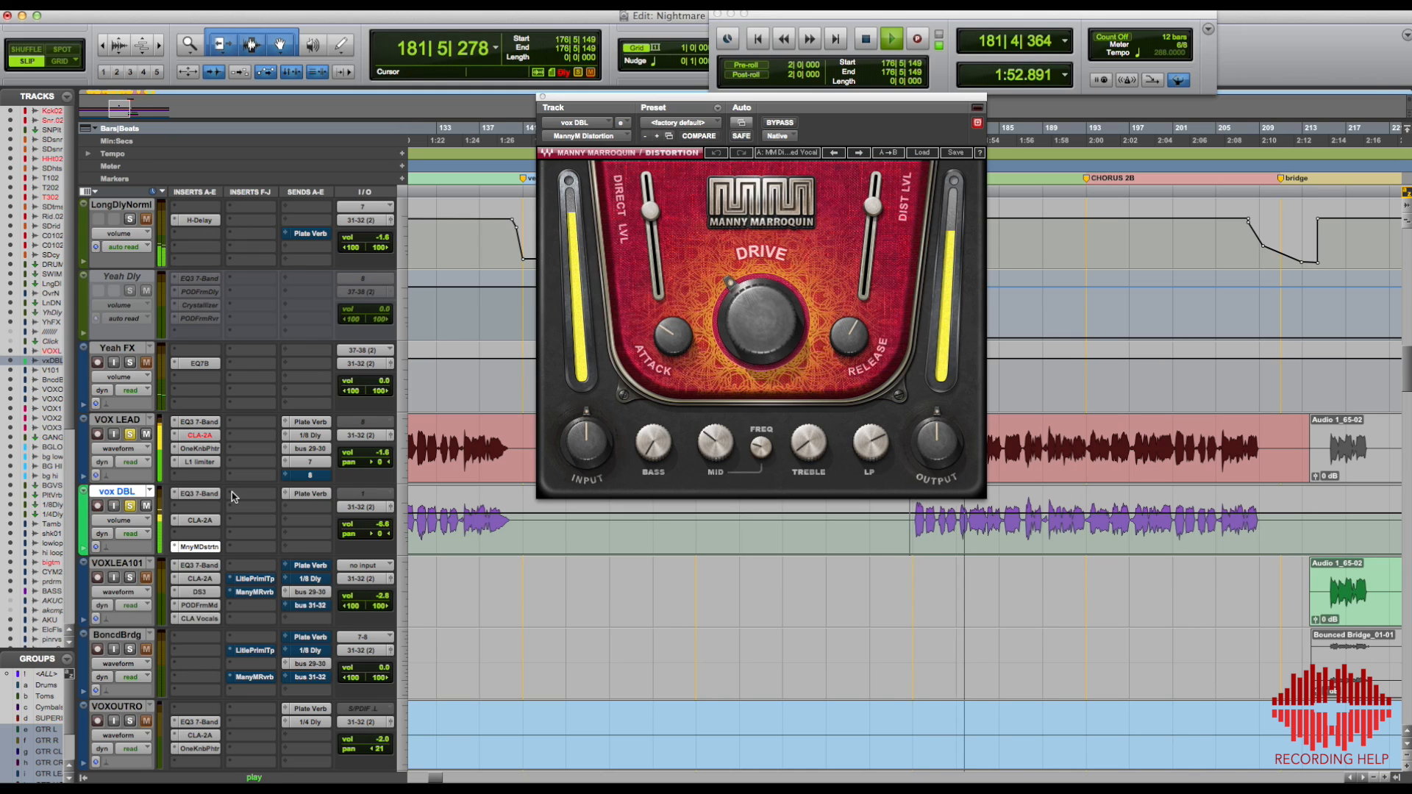
{"action": "key", "text": "space"}
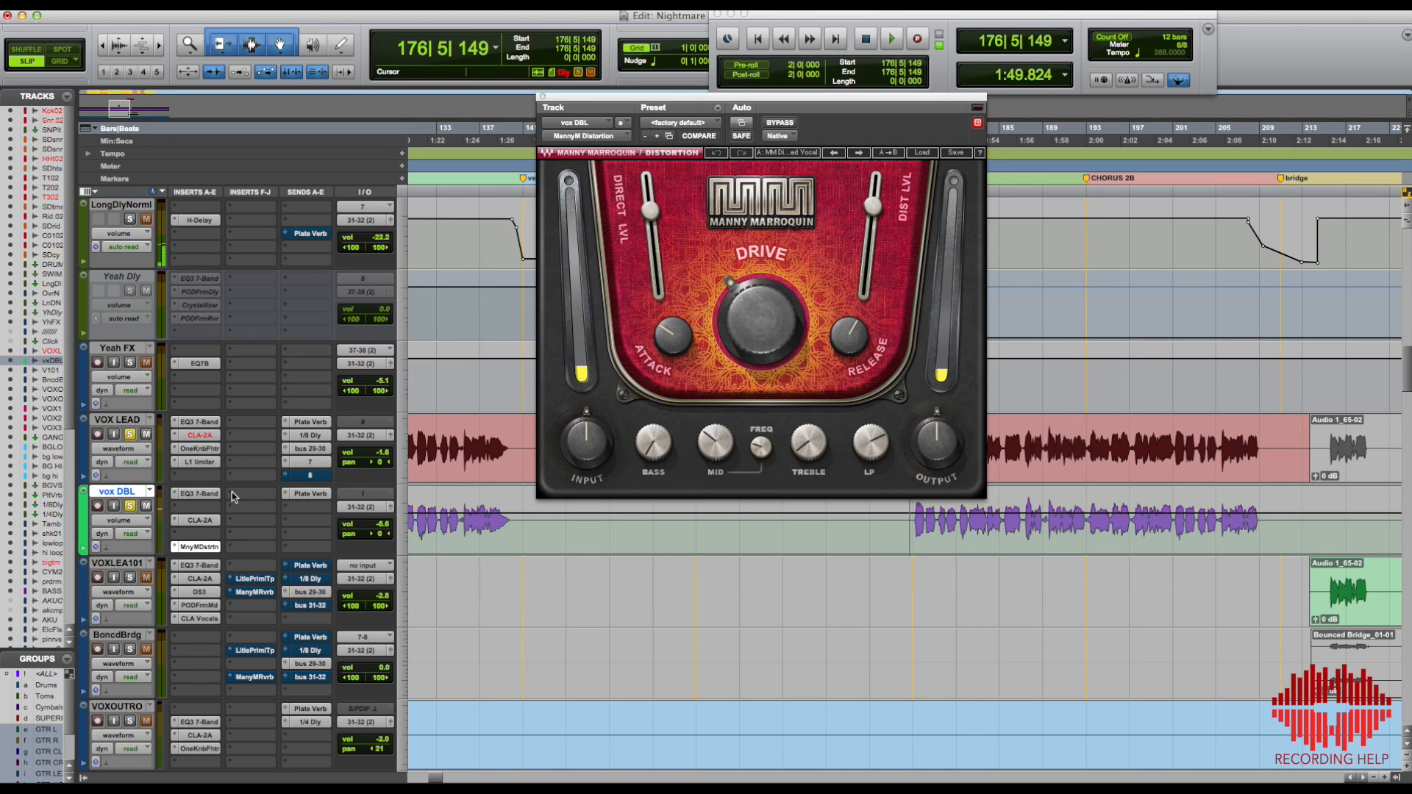
Step: Clear the solos on both vocal tracks and play the whole chorus in the full mix
{"action": "left_click", "coordinate": [130, 507], "text": "alt"}
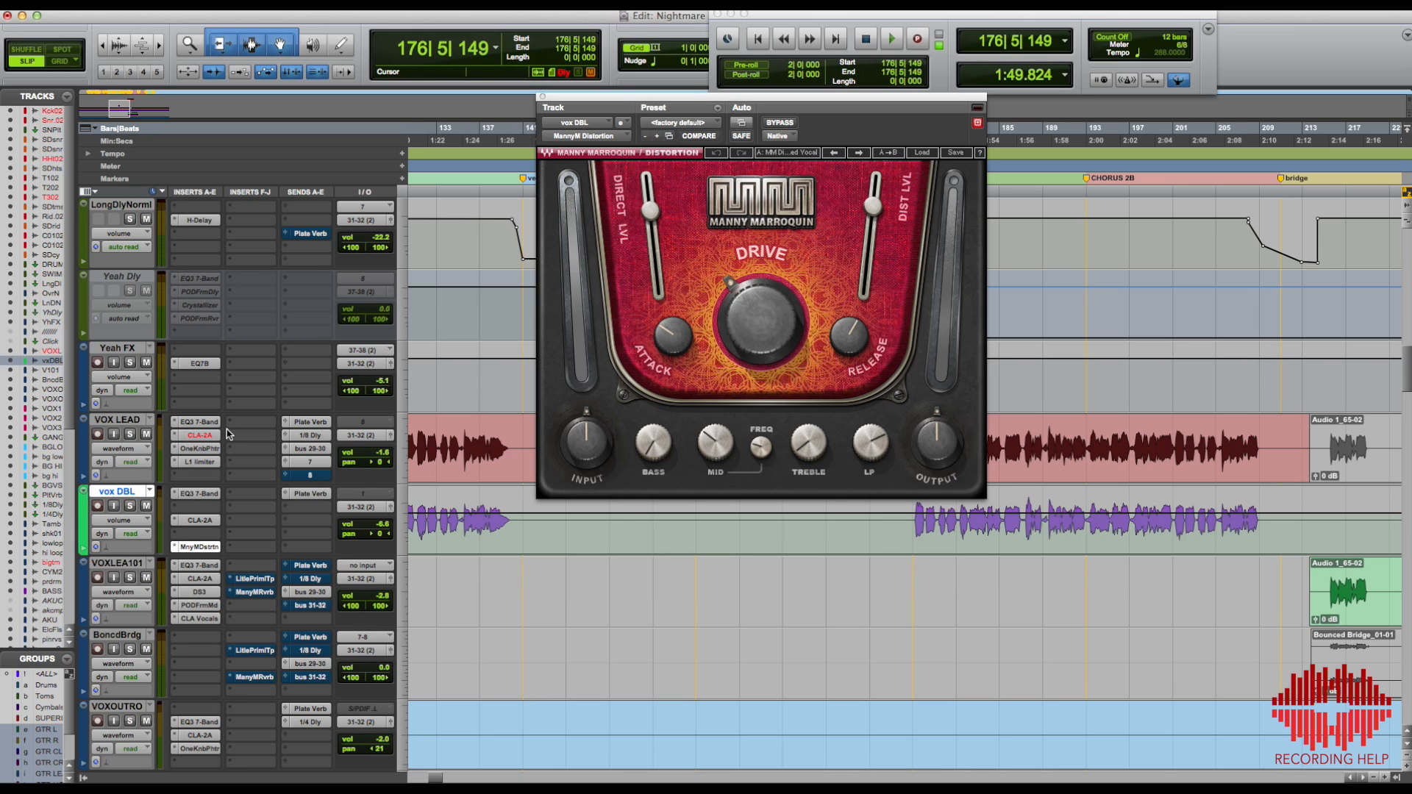
{"action": "key", "text": "space"}
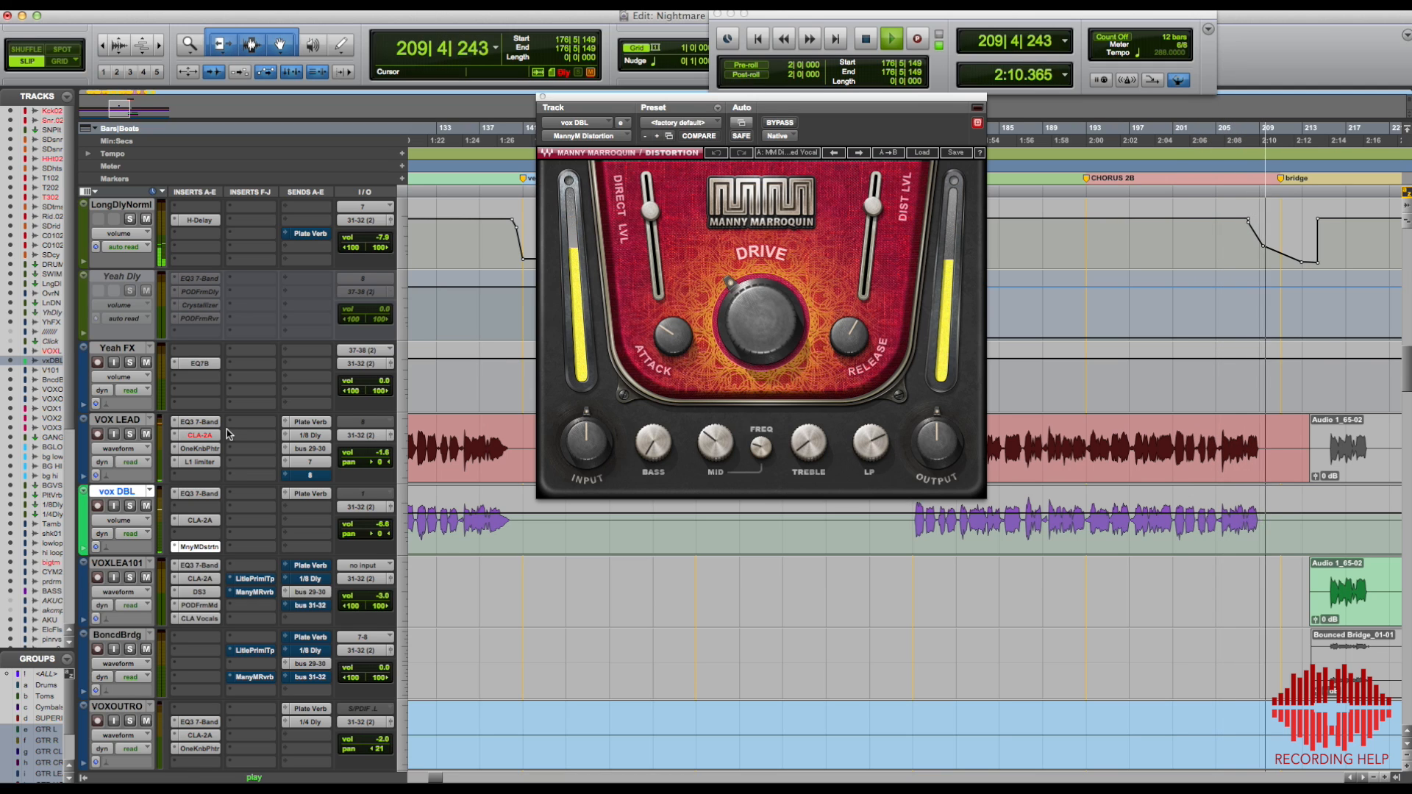
{"action": "key", "text": "space"}
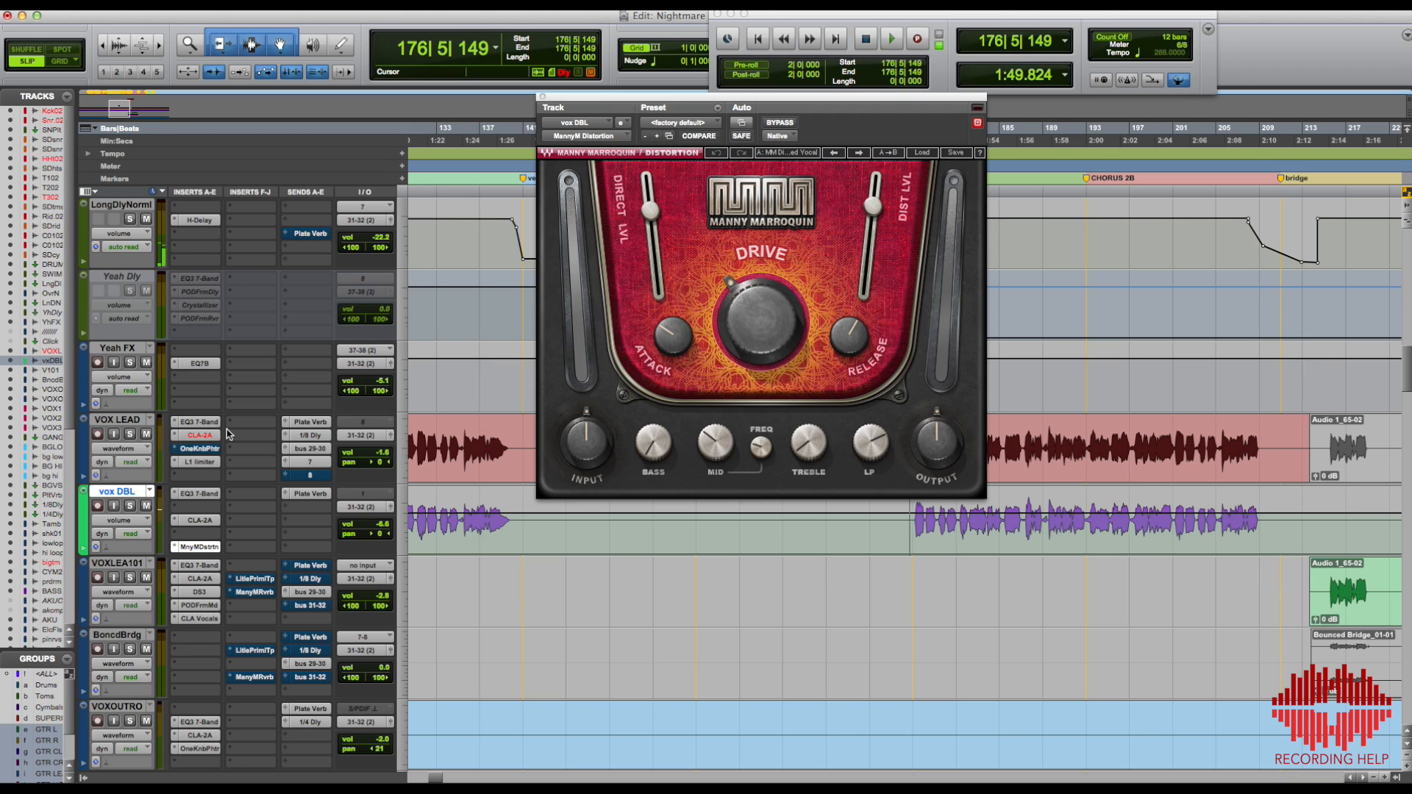